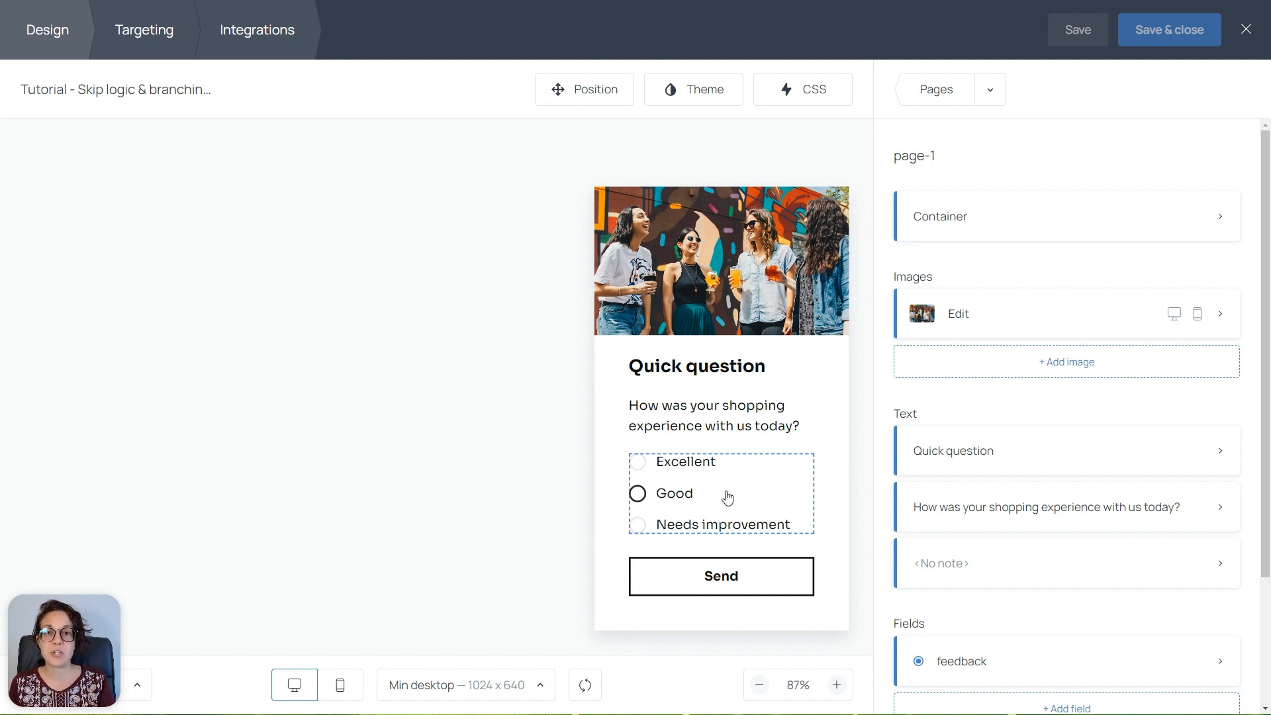
Change the feedback field's first answer ID from option_1 to excellent, save, and close the settings
left_click(727, 497)
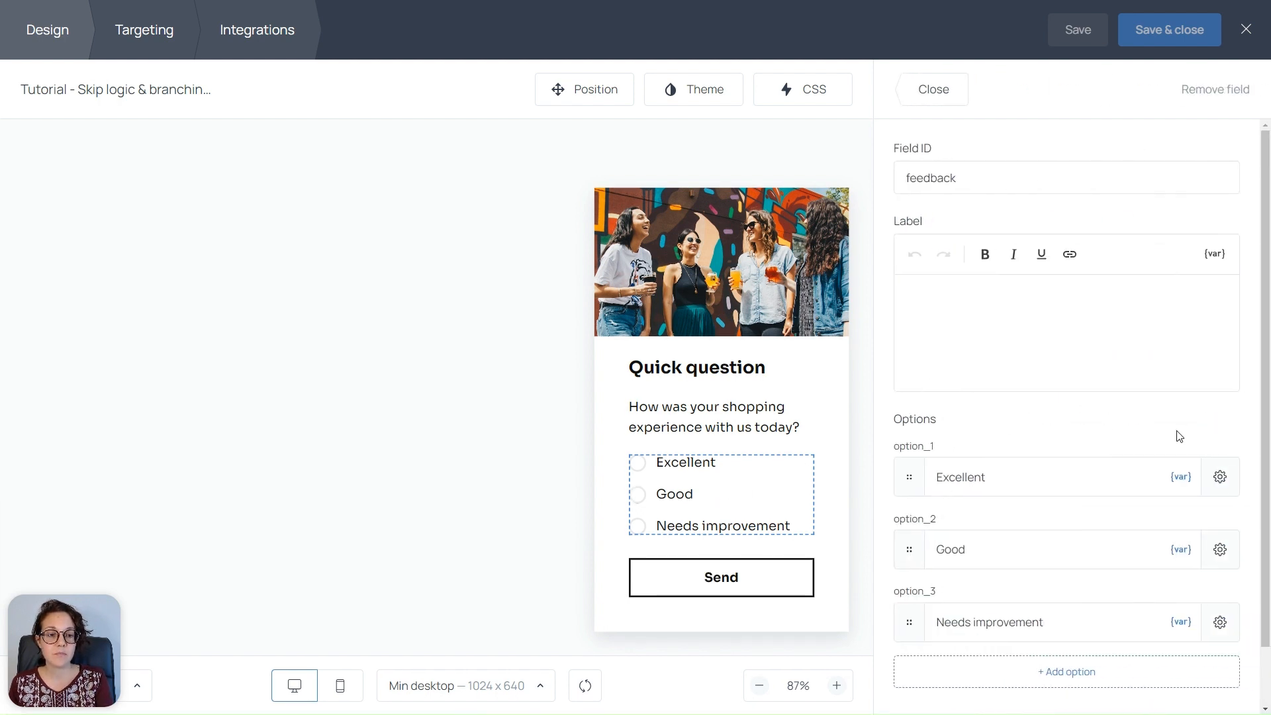
left_click(1222, 488)
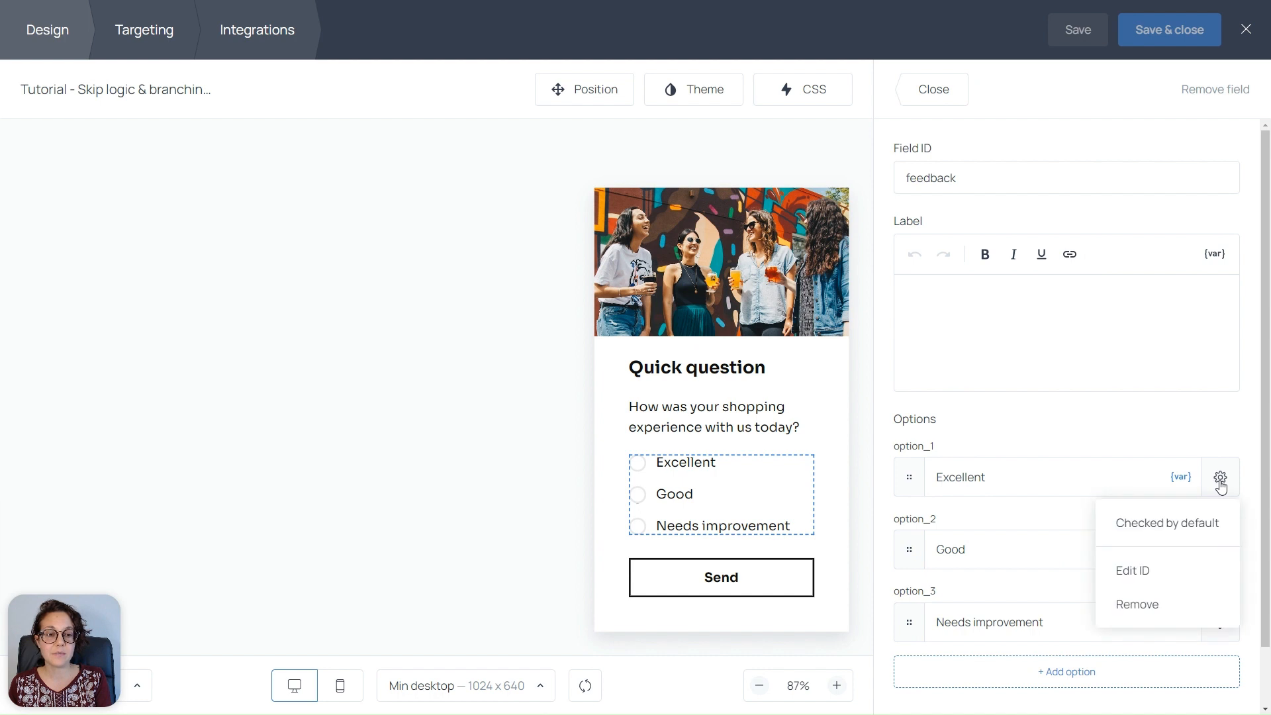
left_click(1147, 578)
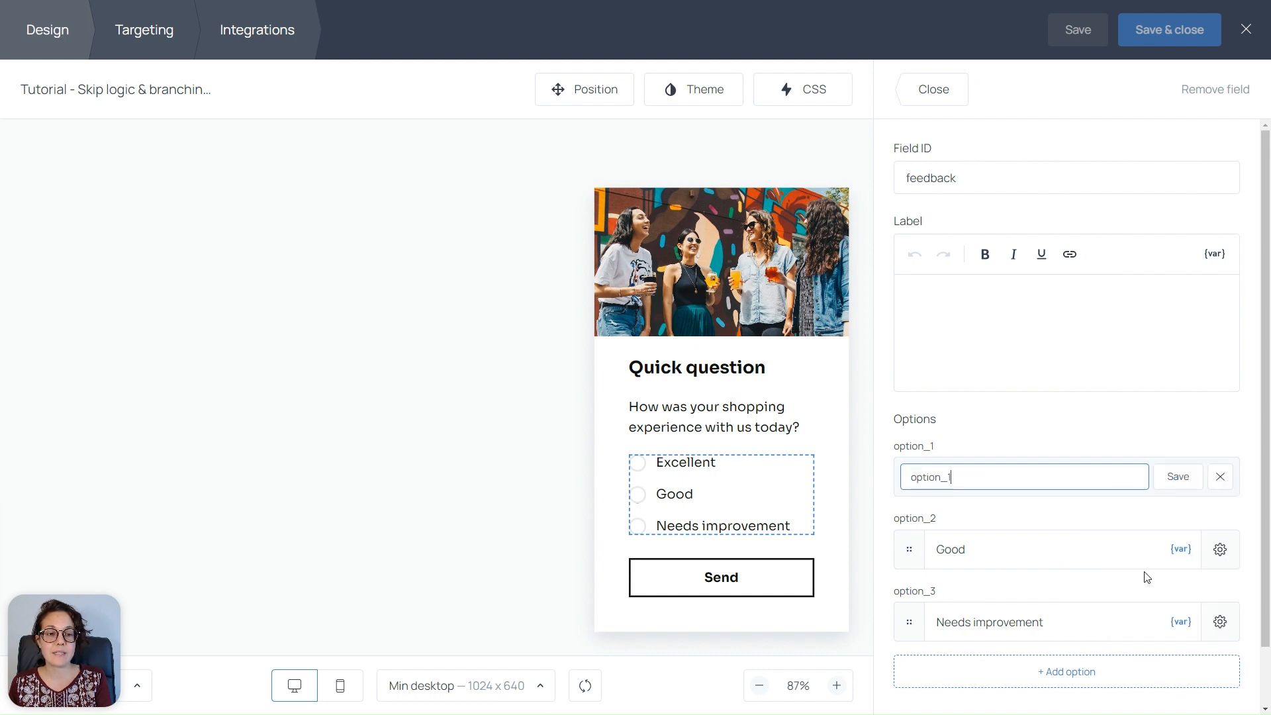
left_click_drag(966, 477, 899, 479)
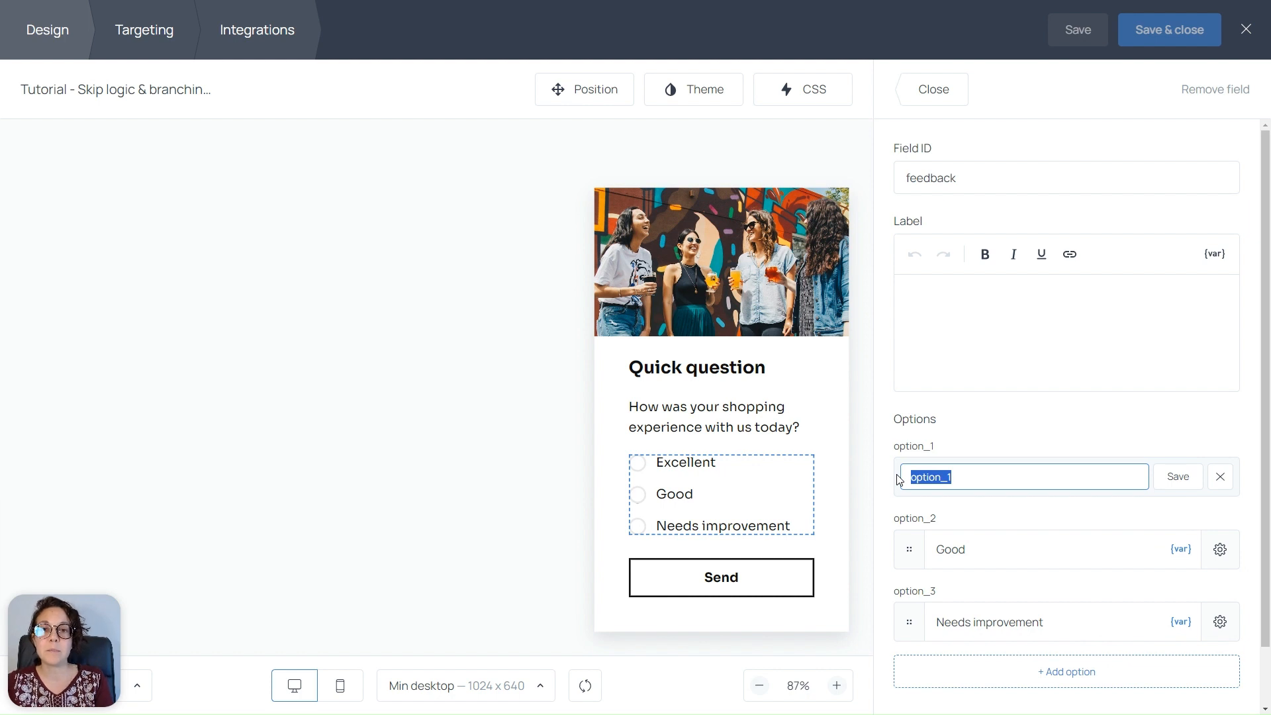
type("excellent")
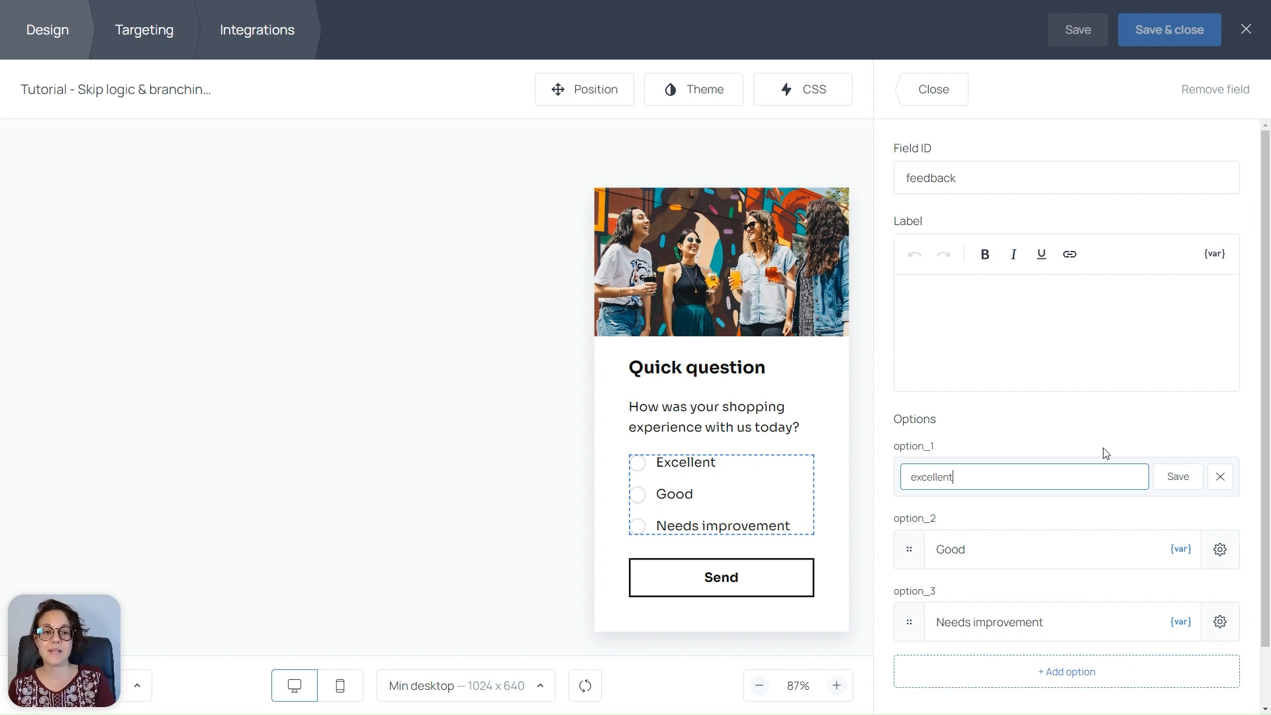
left_click(1178, 476)
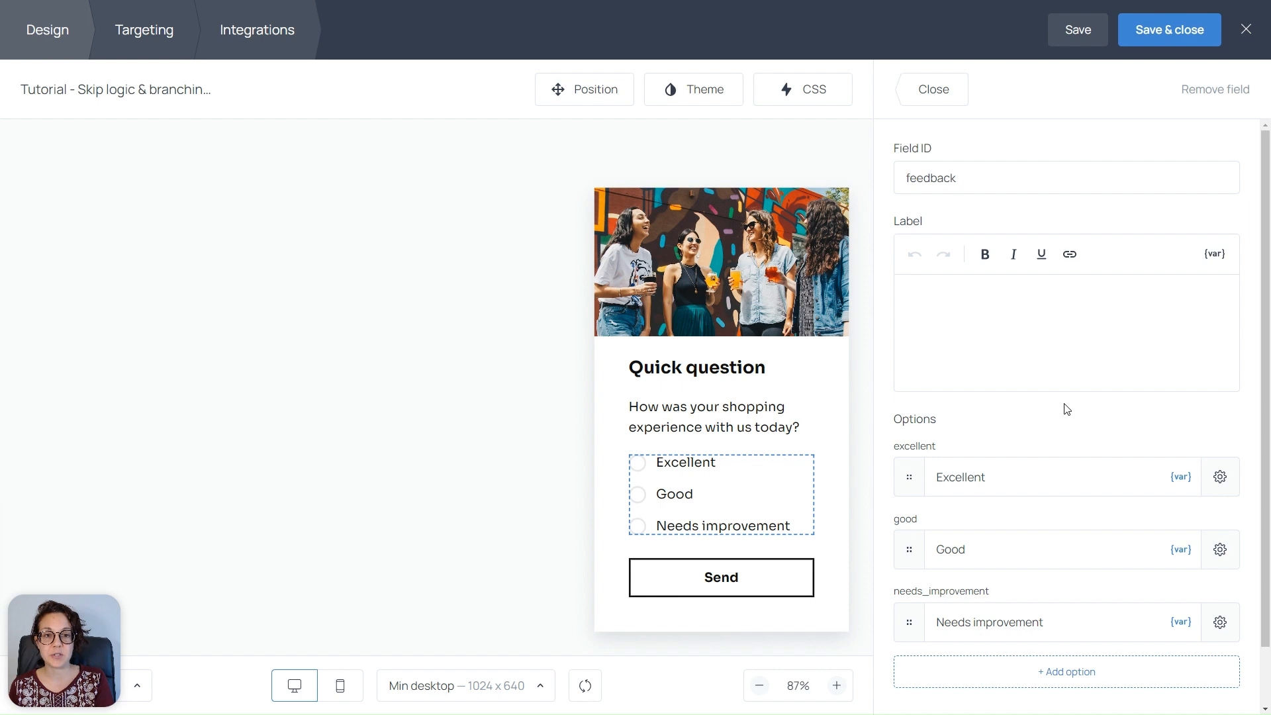
left_click(926, 98)
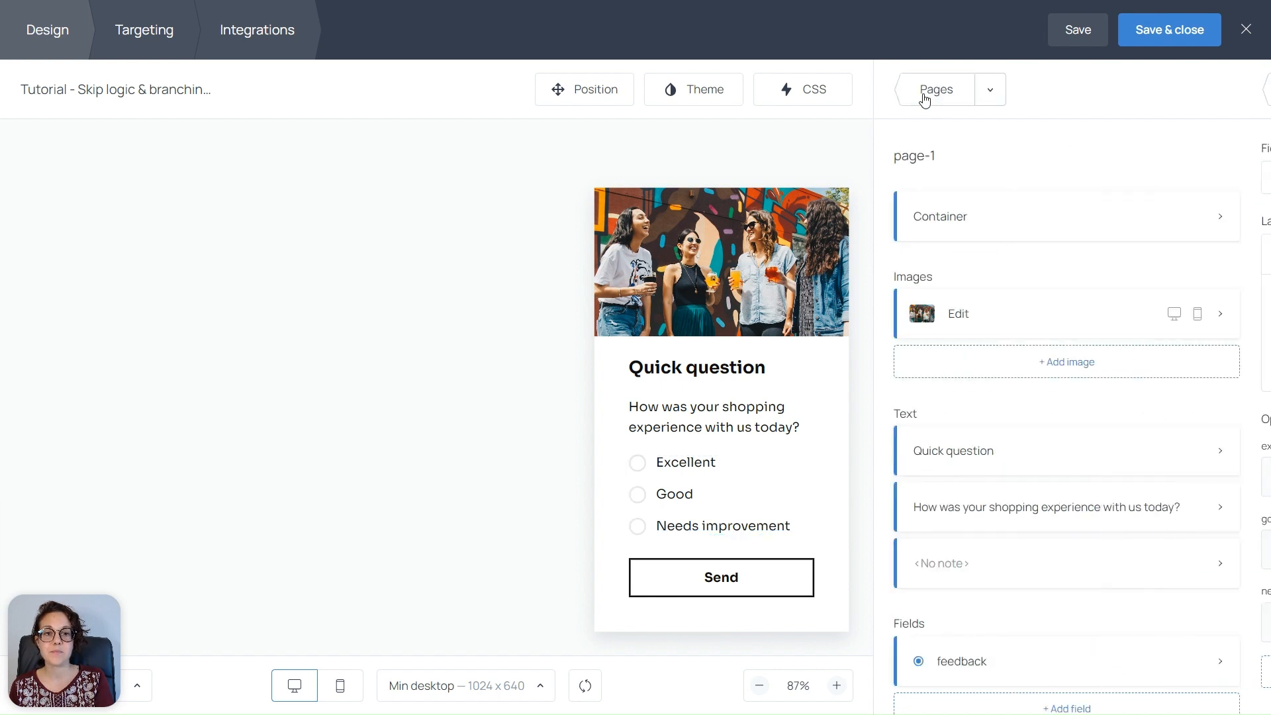
From the popup's page list, add page-2 and open it for editing
left_click(934, 93)
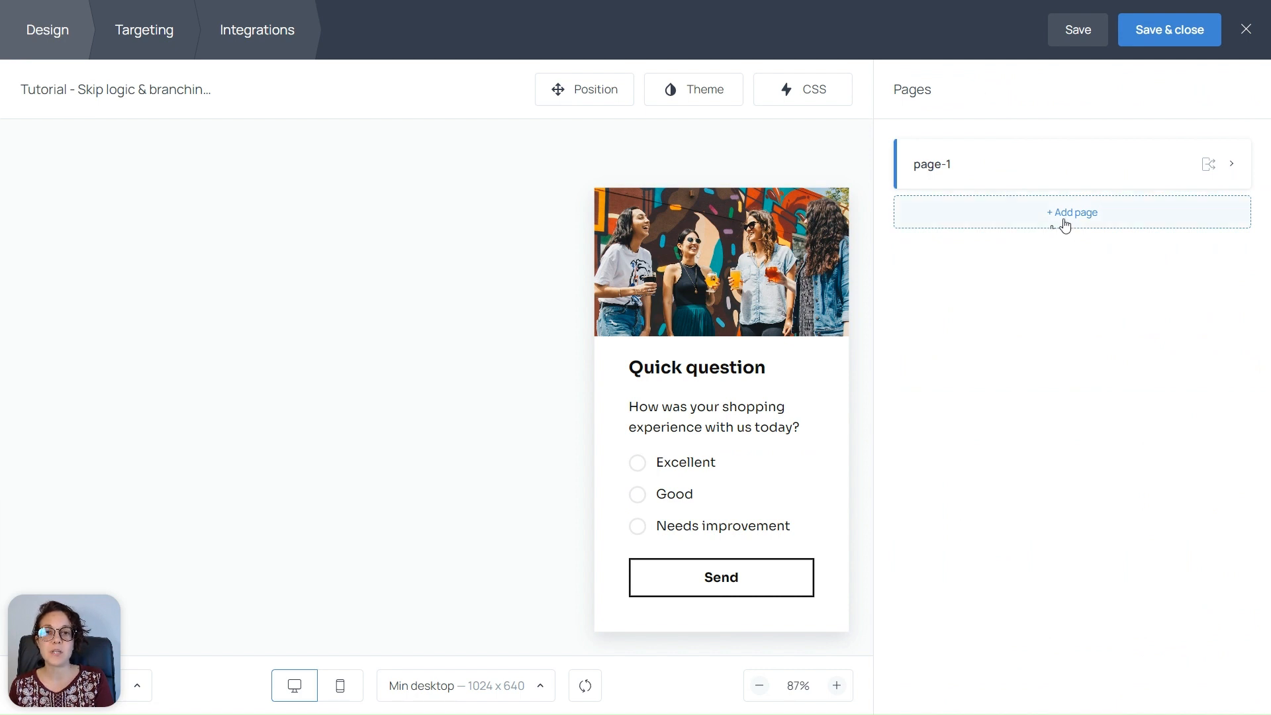
left_click(1065, 213)
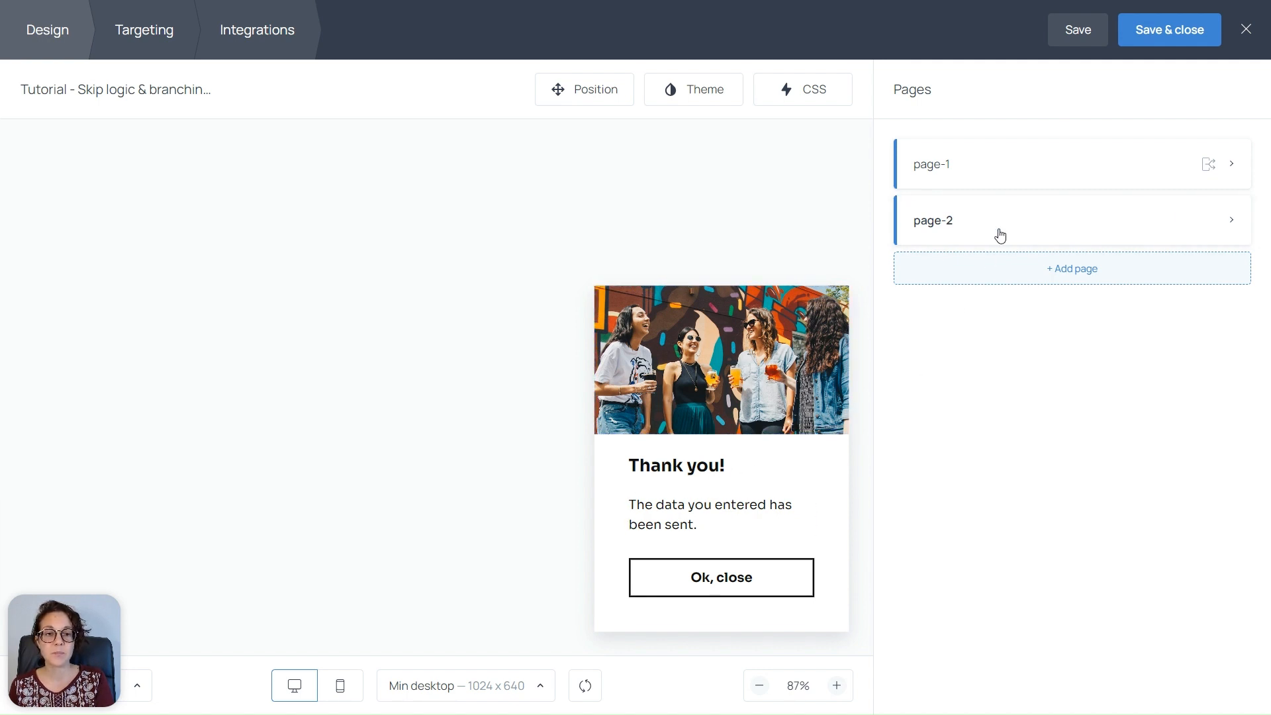
left_click(1032, 225)
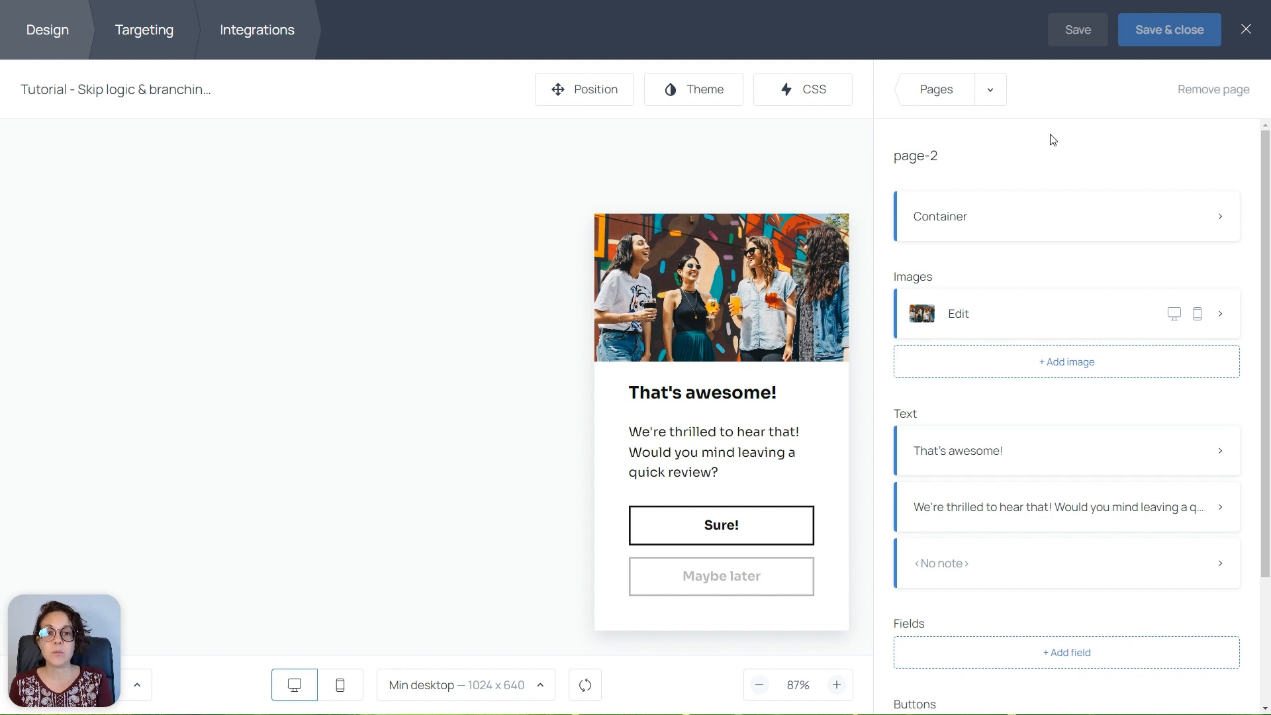
Rename page-2 to Excellent
left_click(917, 160)
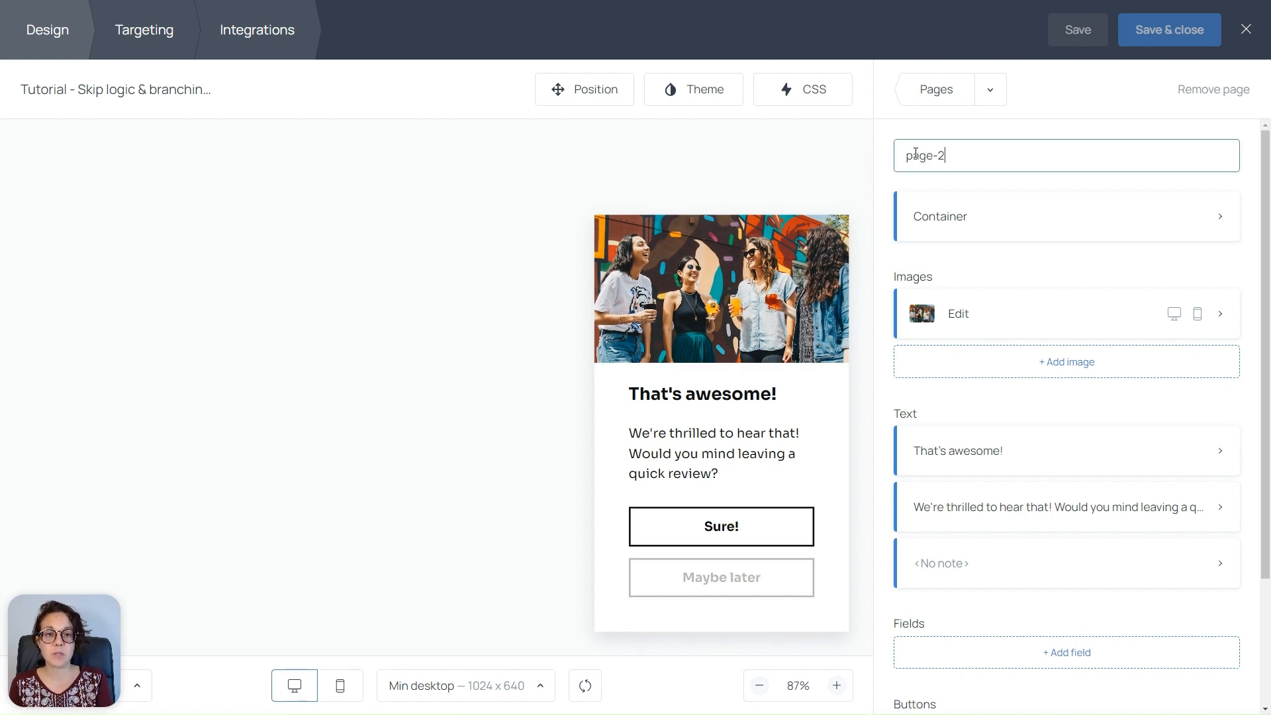
triple_click(916, 153)
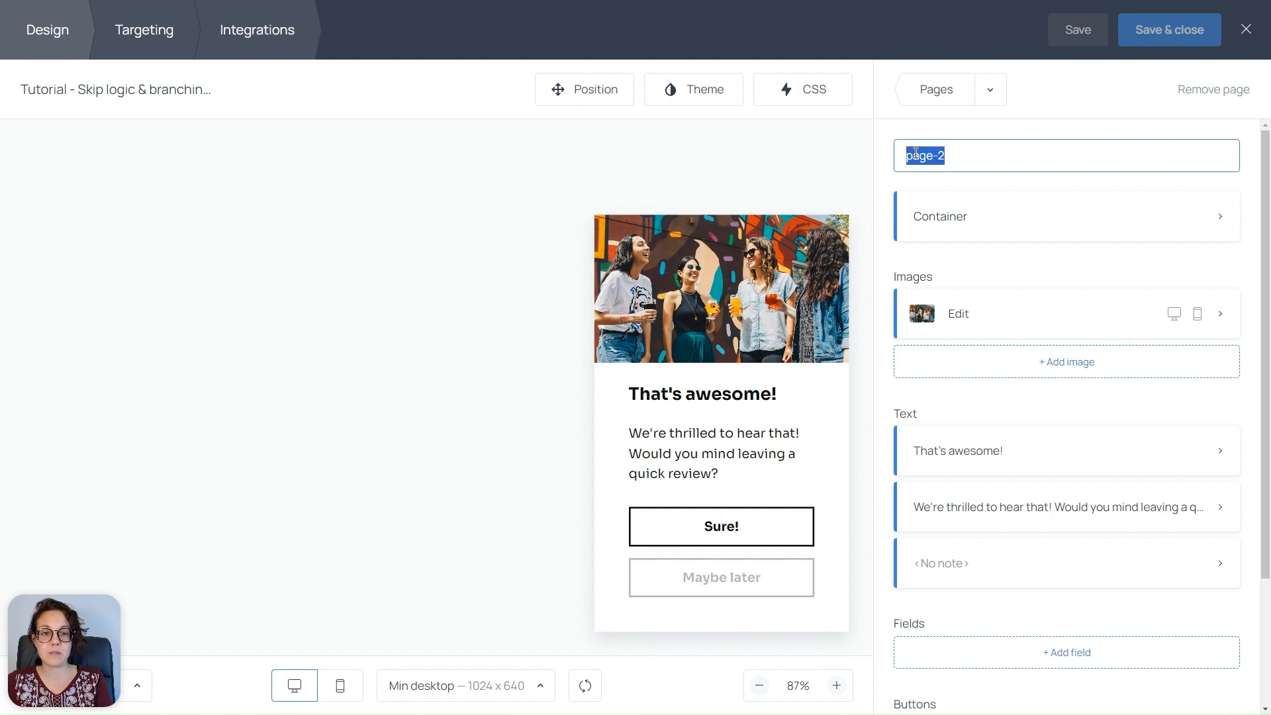
type("Excellent")
left_click(888, 137)
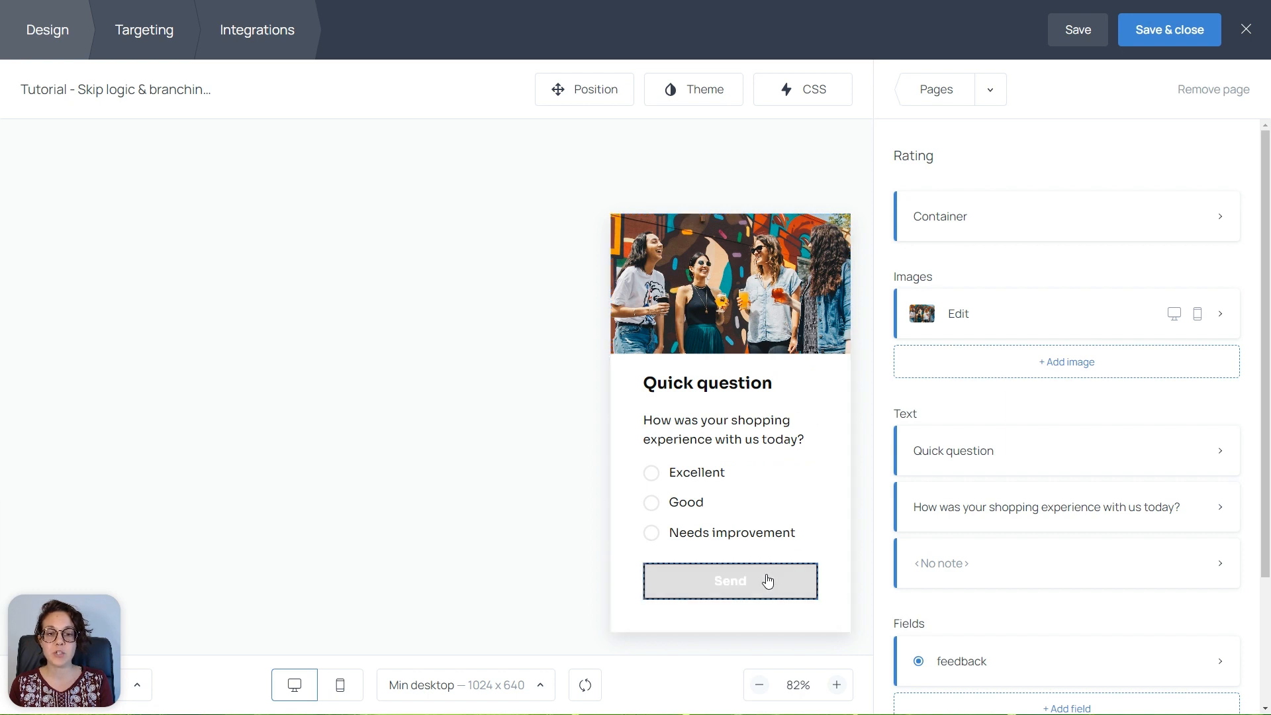
Switch the Send button's go-to-page action from linear order to Skip logic and branching
left_click(731, 581)
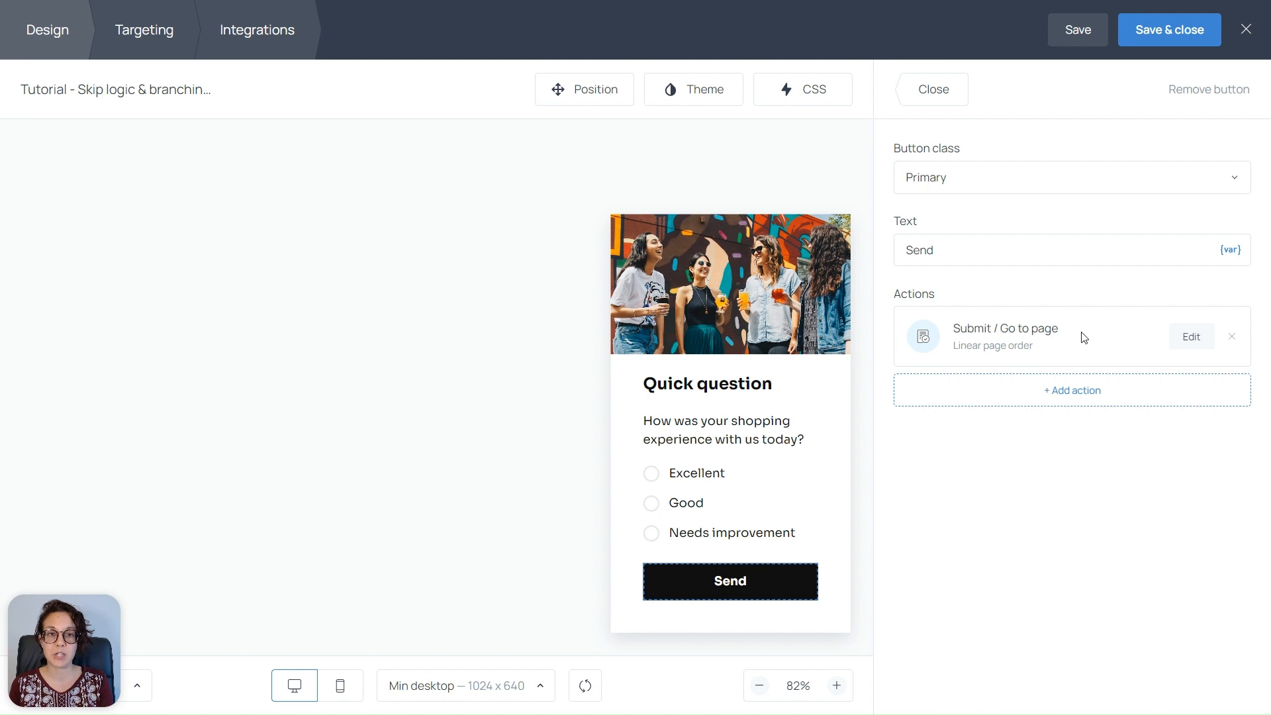
left_click(1191, 339)
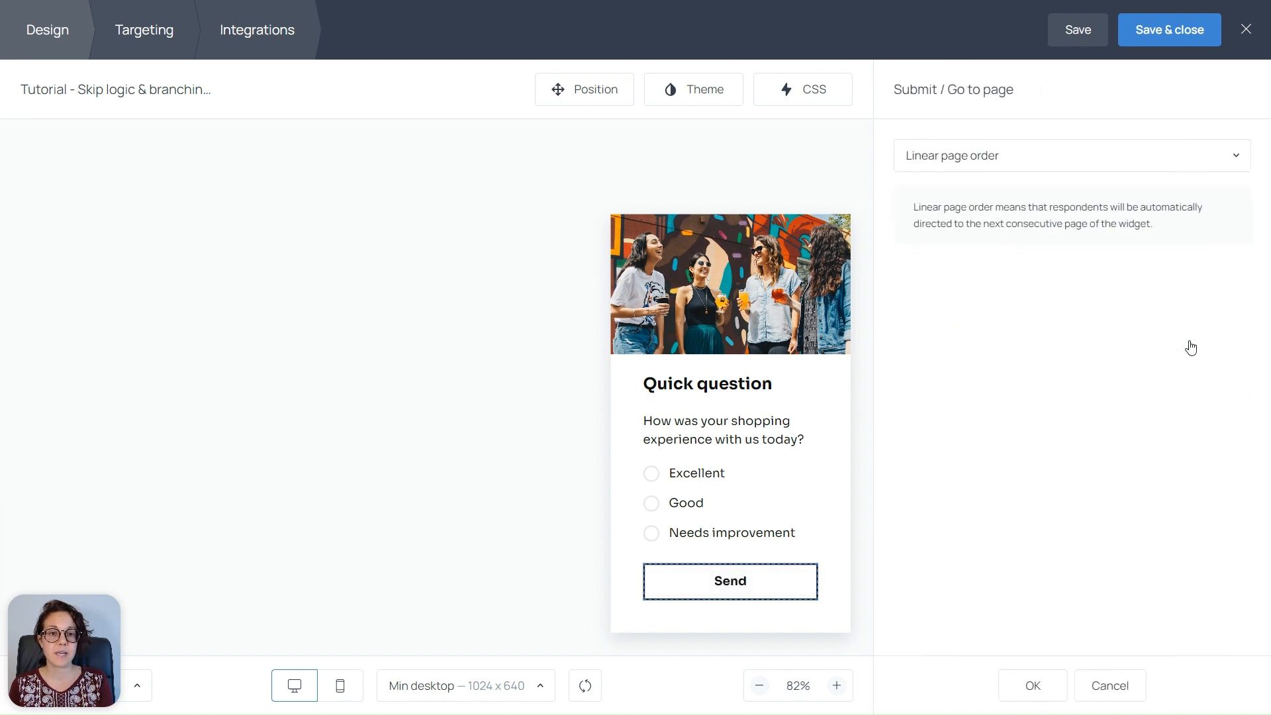
left_click(1153, 163)
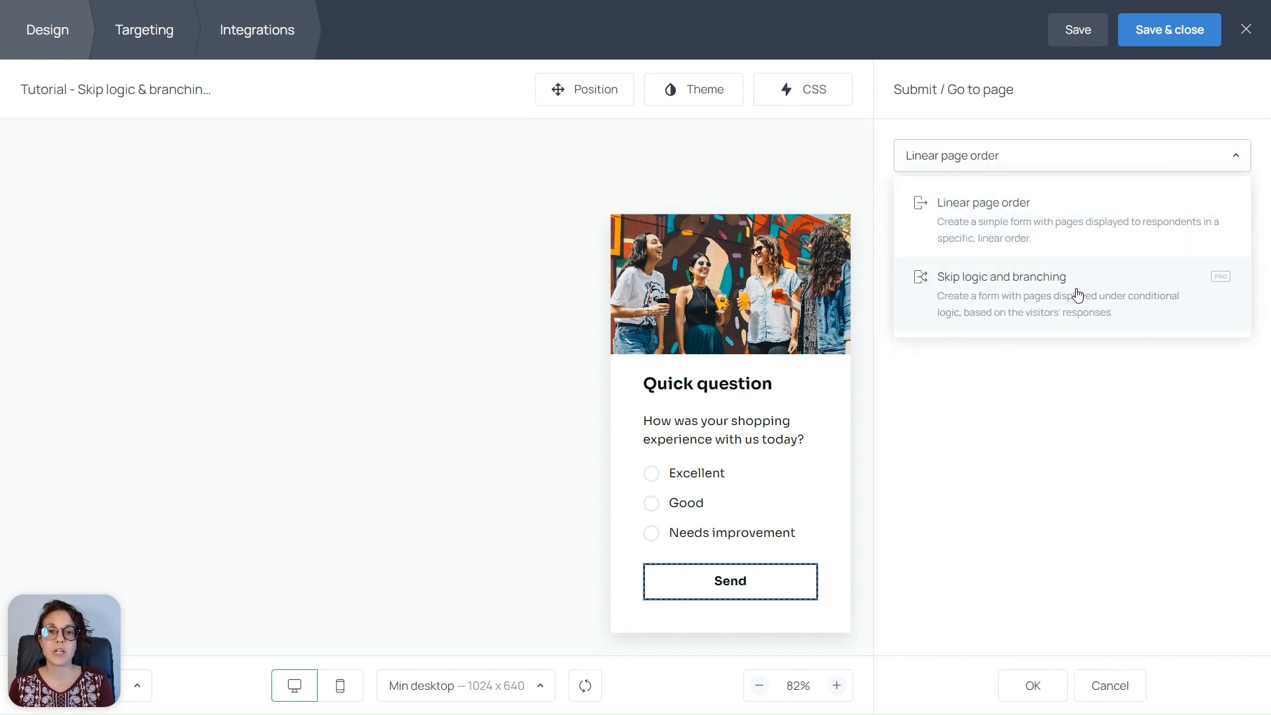
left_click(1078, 294)
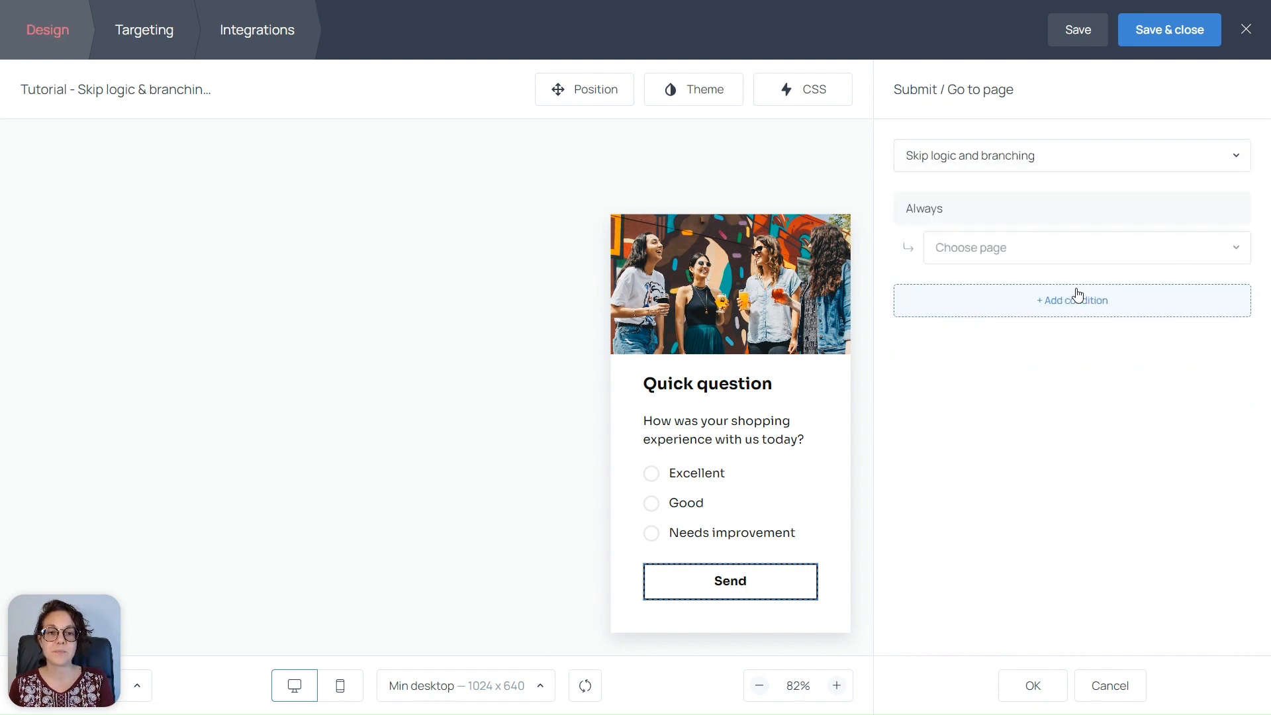
Add a branch sending feedback answer excellent to the Excellent page
left_click(949, 207)
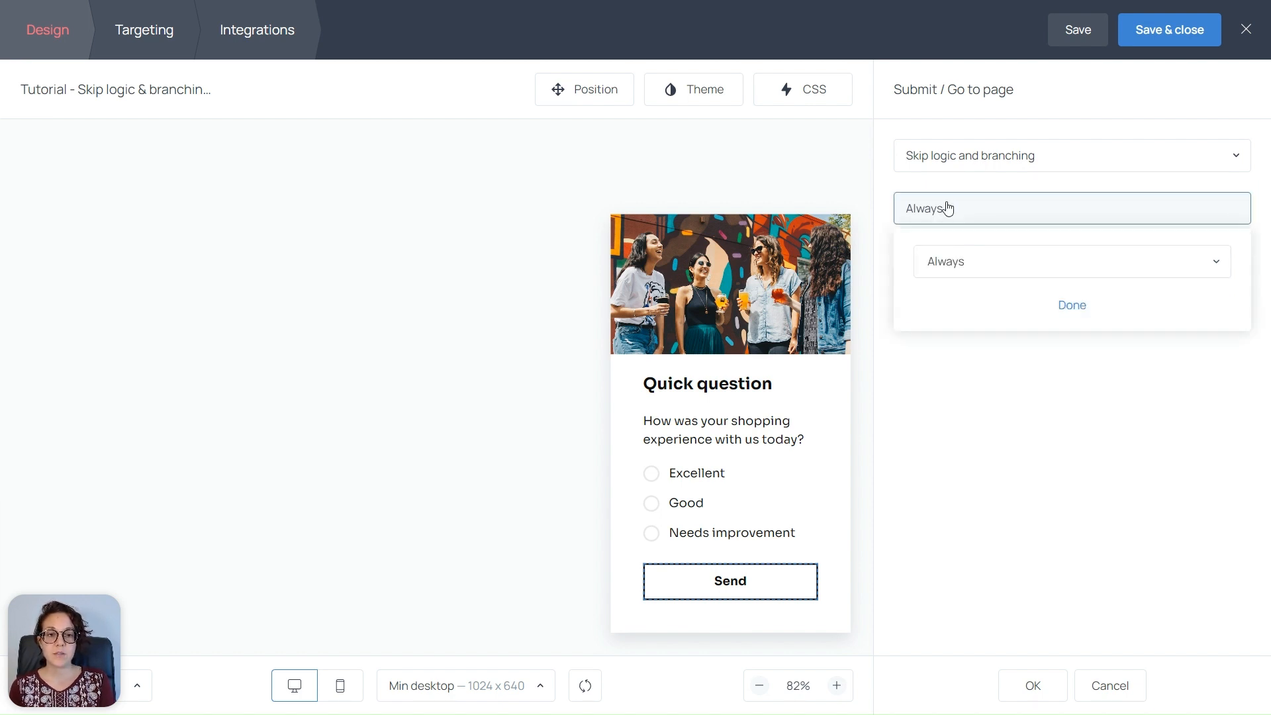
left_click(966, 266)
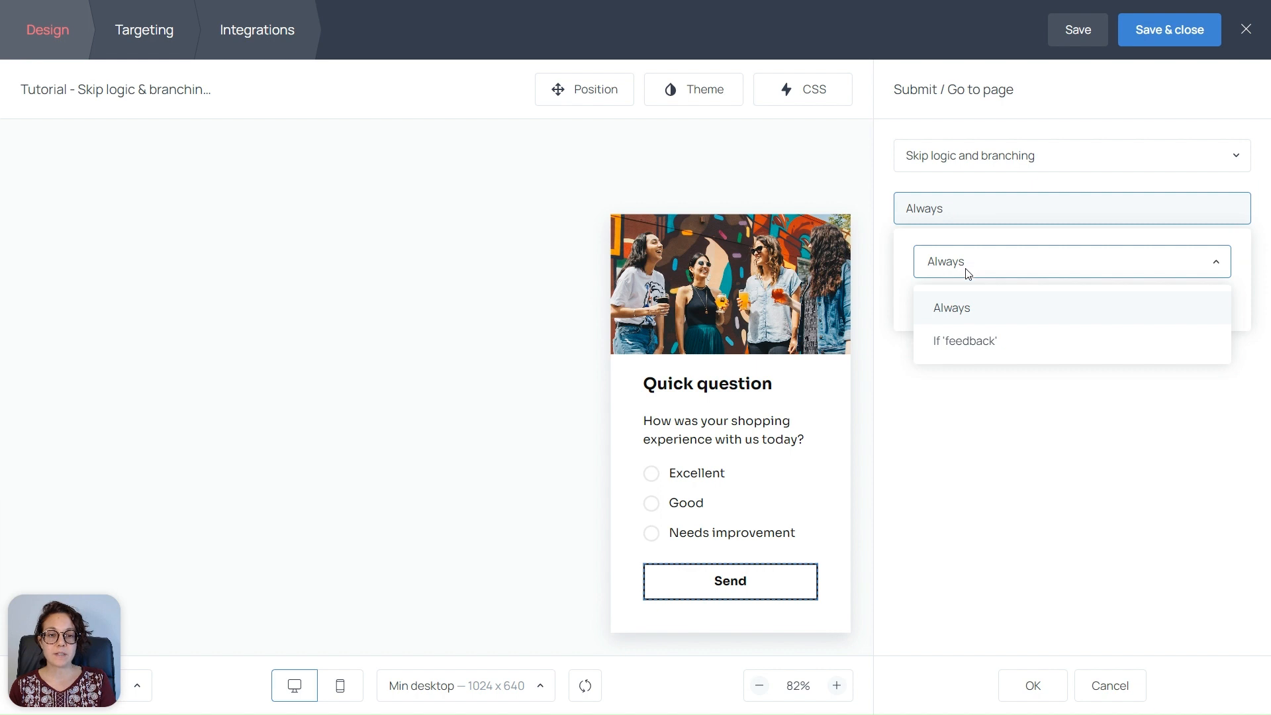
left_click(971, 349)
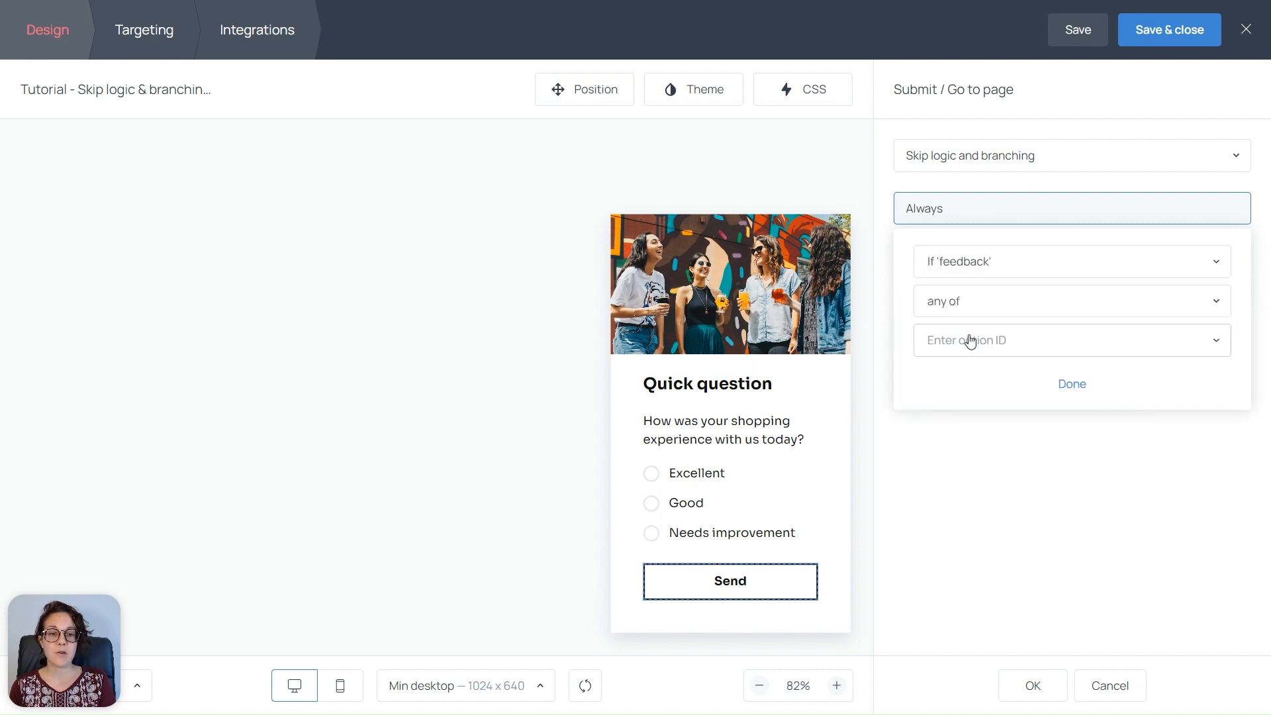
left_click(971, 341)
left_click(964, 388)
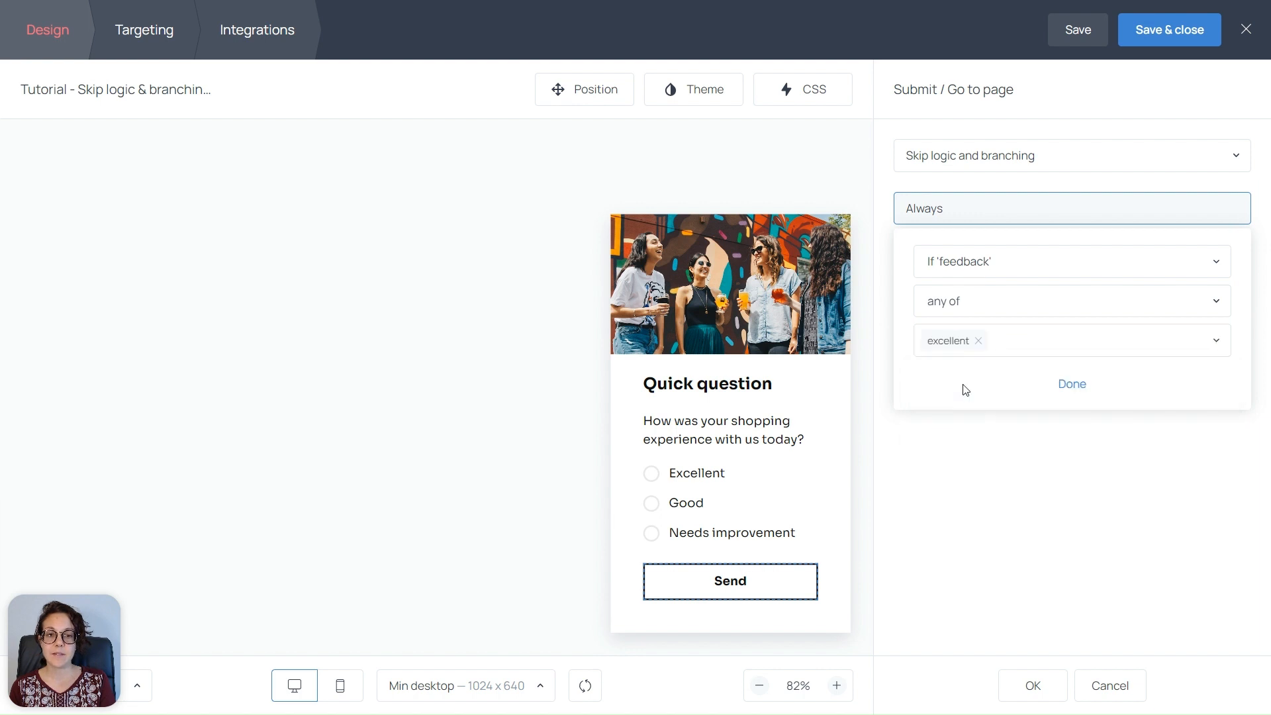
left_click(1073, 386)
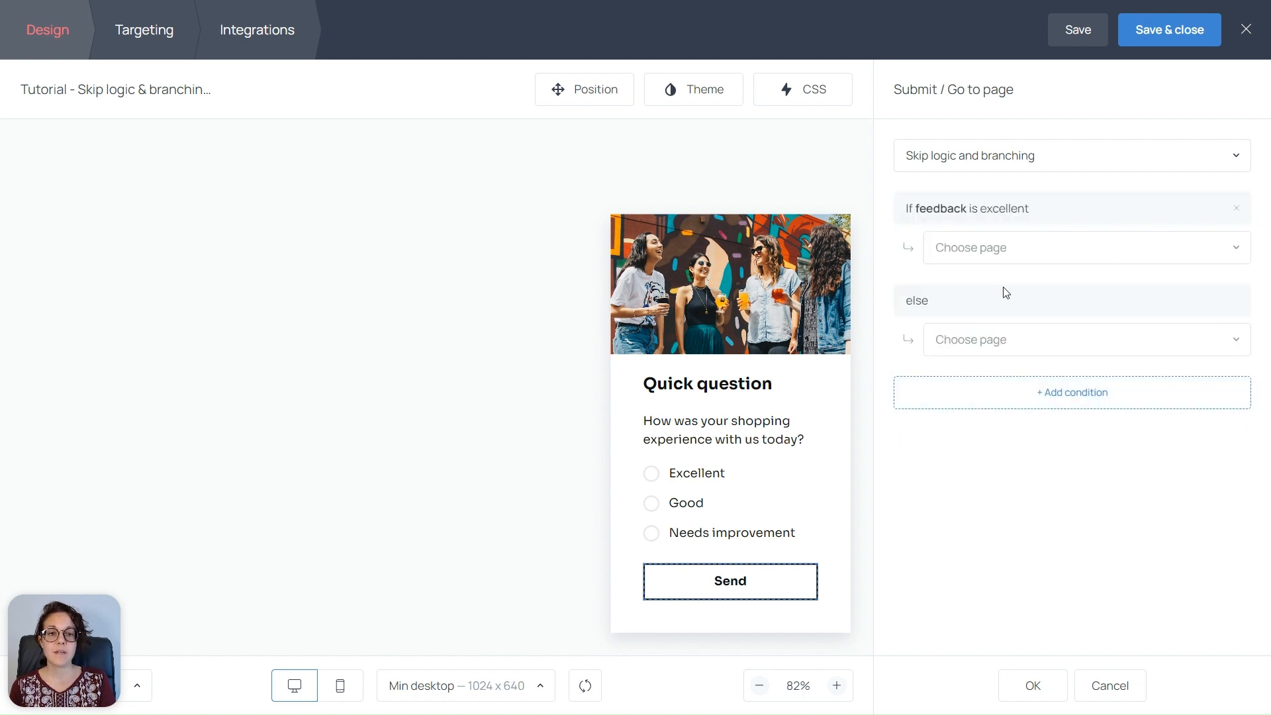
left_click(963, 250)
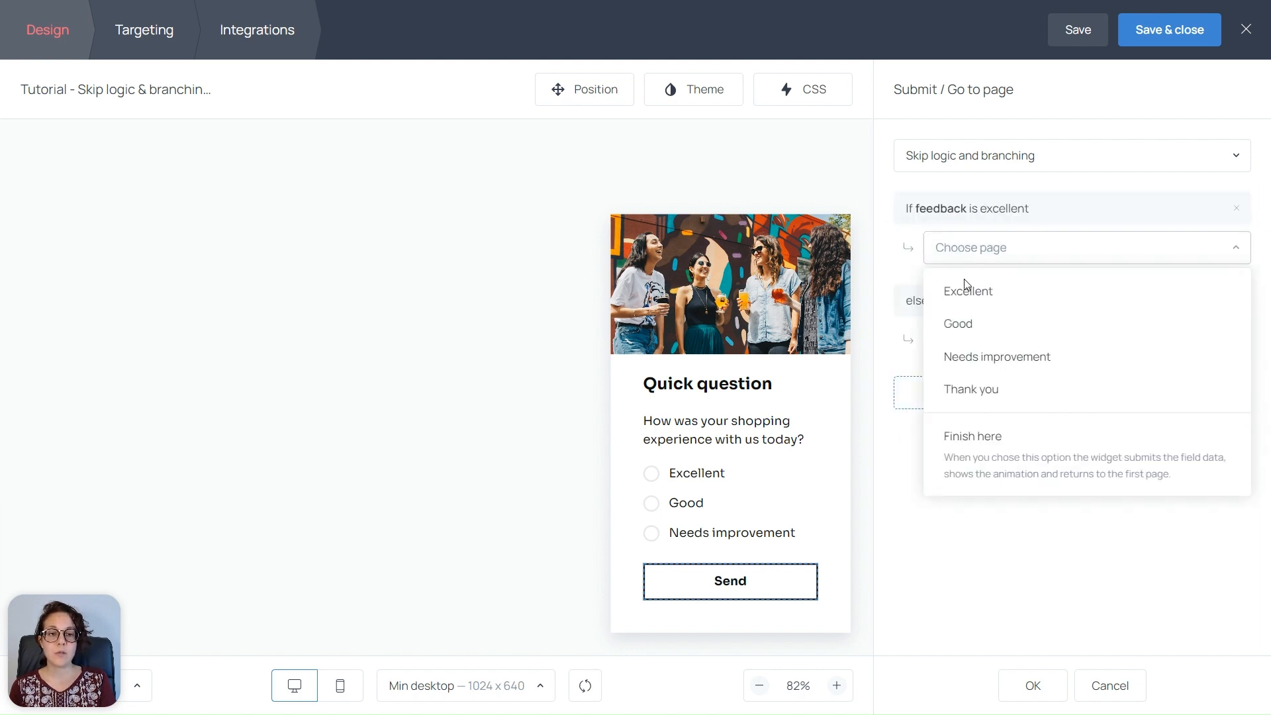
left_click(966, 296)
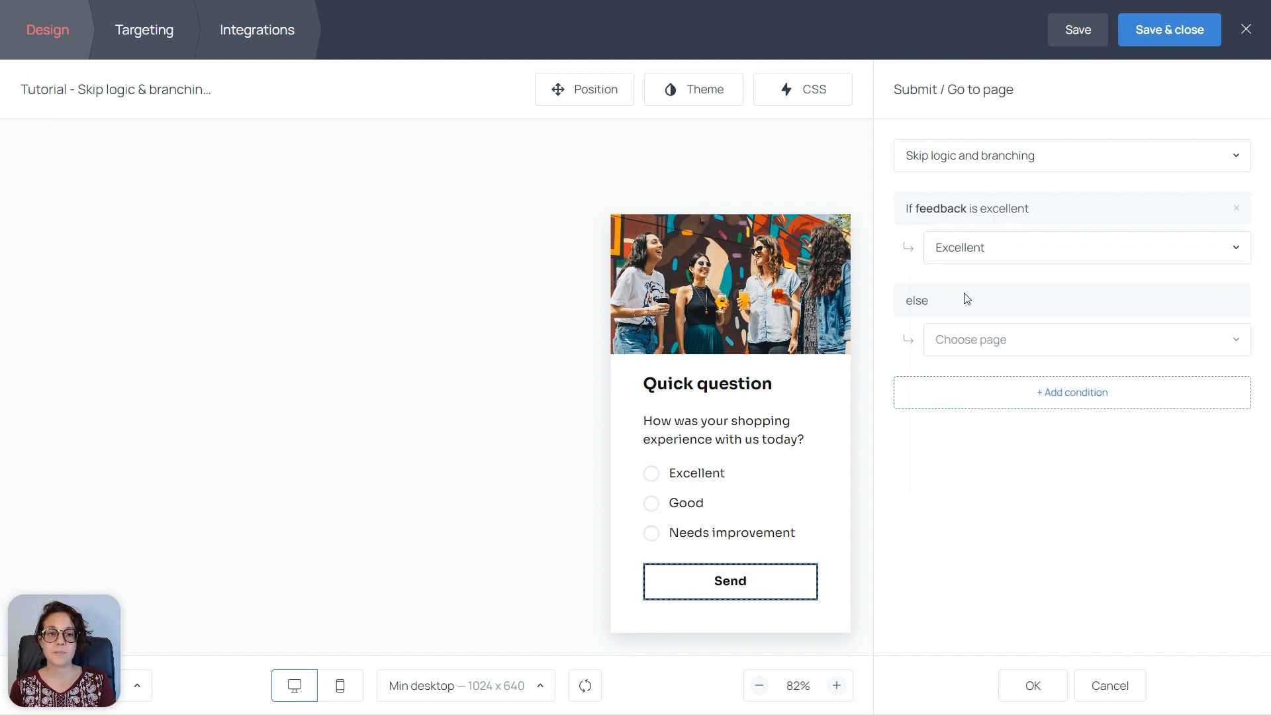
Add a second branch sending feedback answer good to the Good page
left_click(1054, 398)
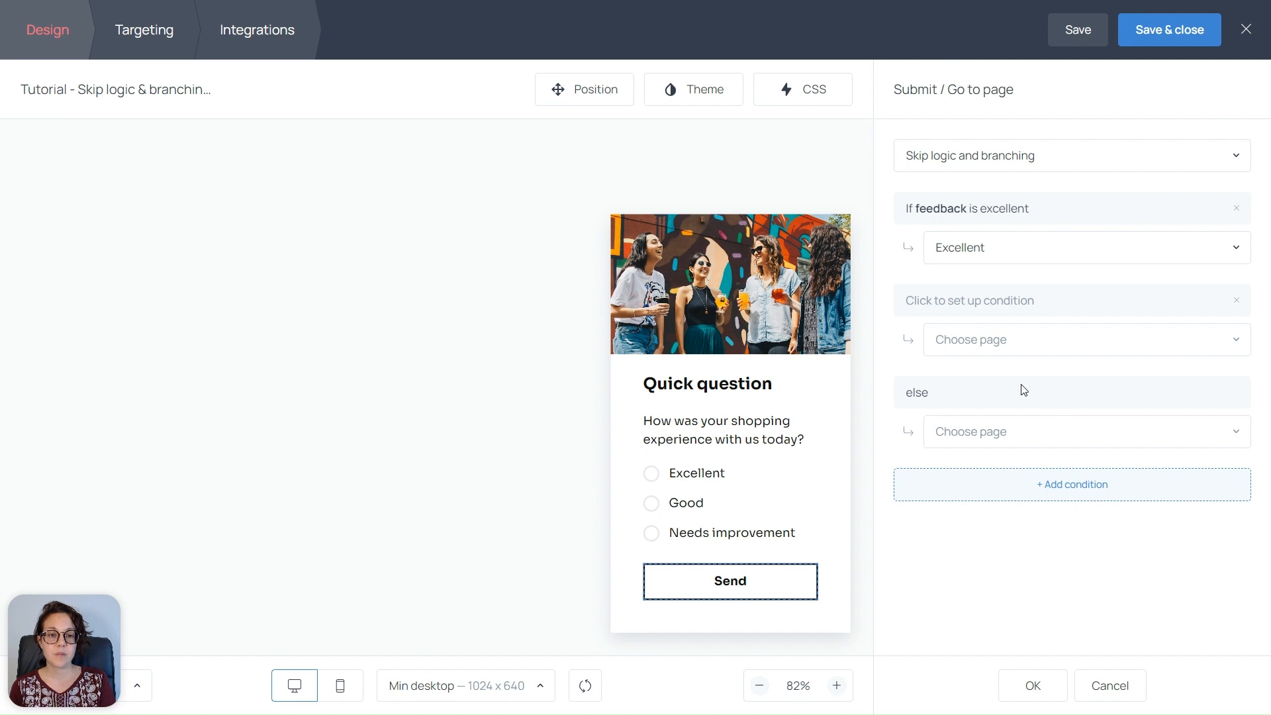
left_click(986, 308)
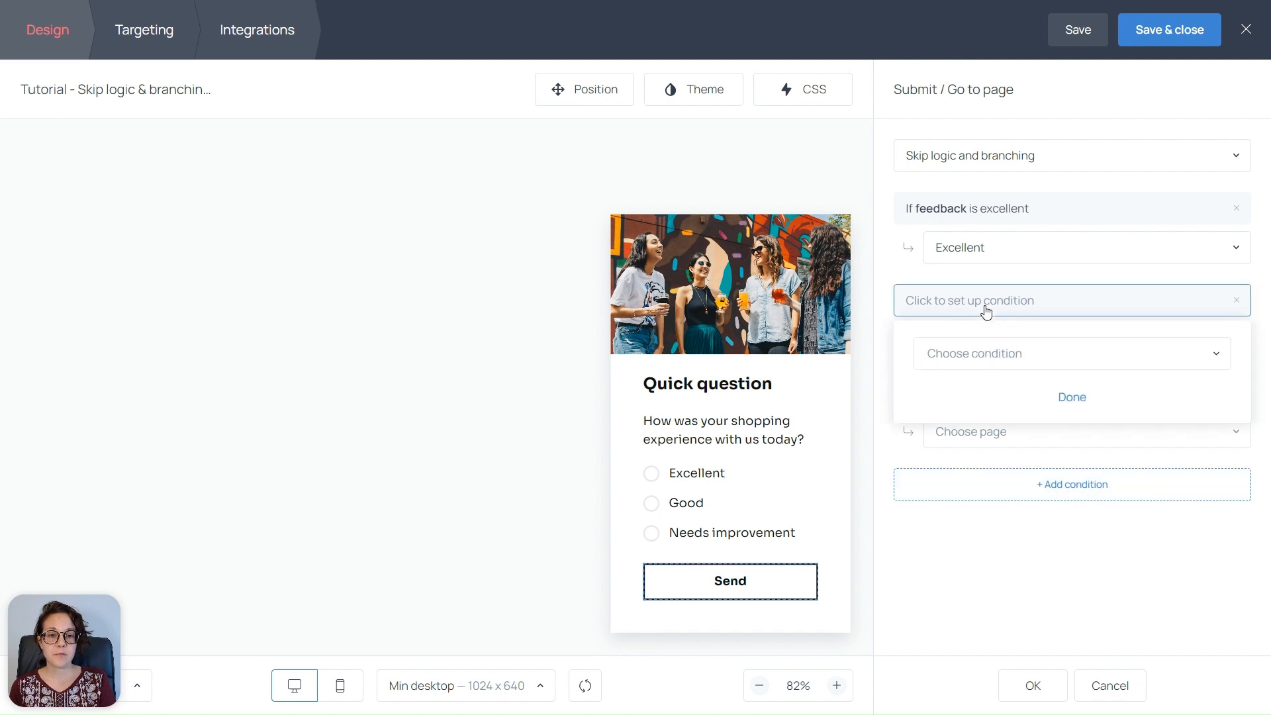
left_click(987, 355)
left_click(974, 409)
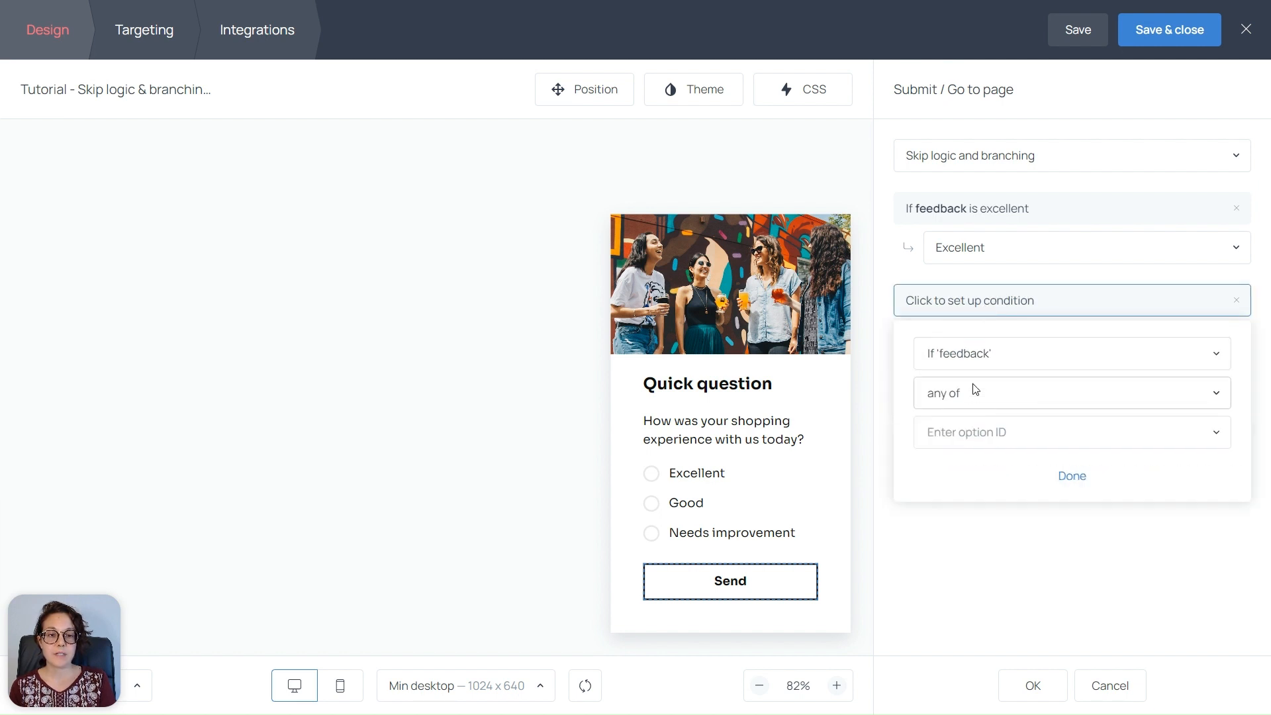
left_click(972, 431)
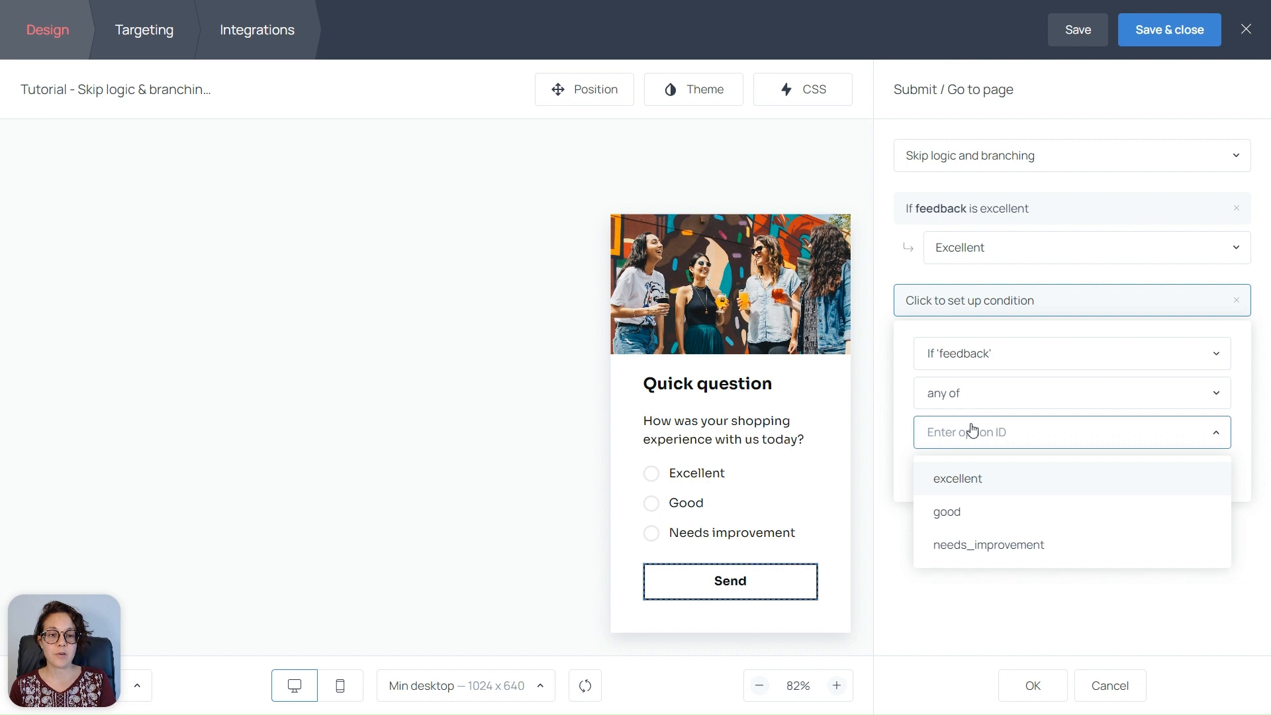
left_click(956, 511)
left_click(1065, 478)
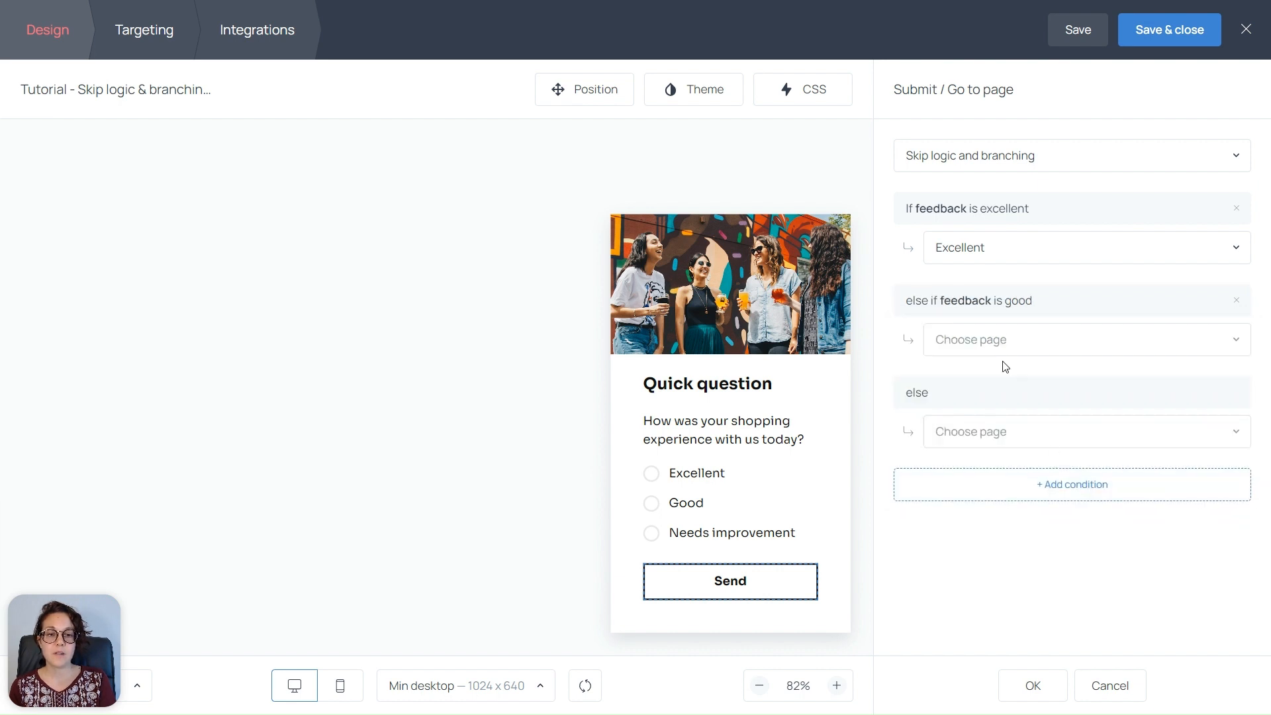
left_click(985, 343)
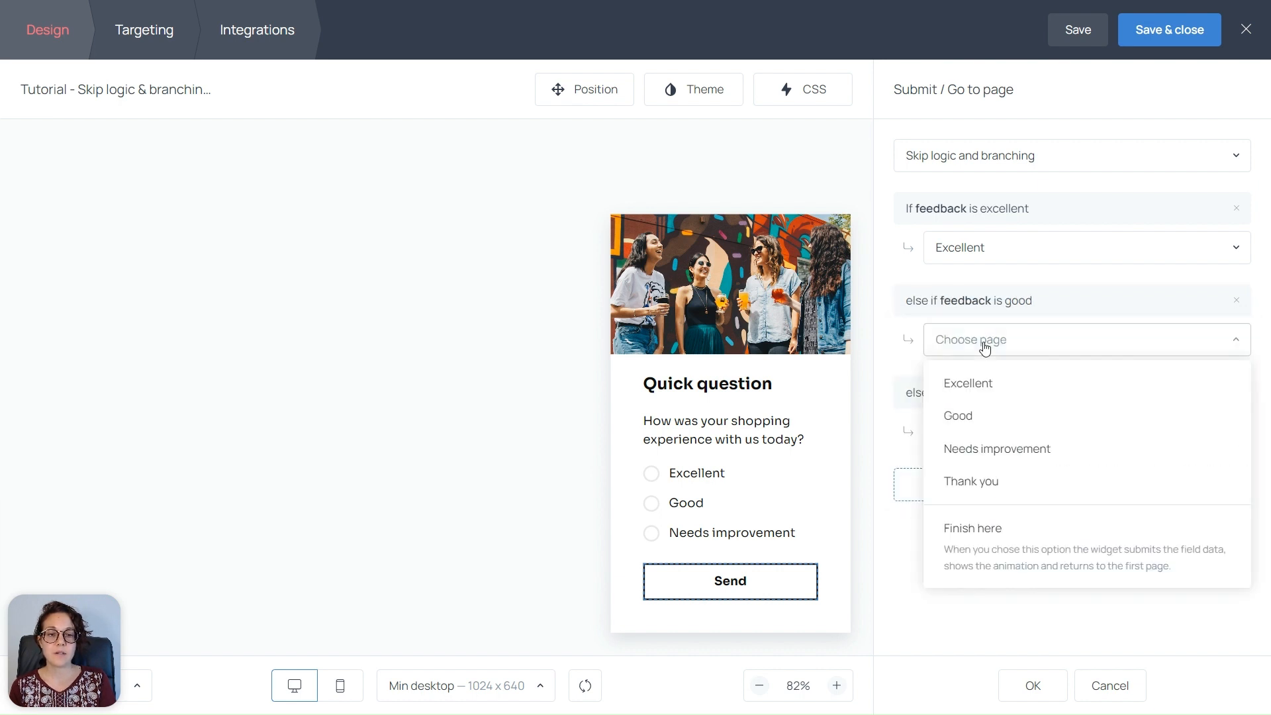
left_click(968, 417)
Send all other answers to Needs improvement and confirm the branching rules
left_click(967, 433)
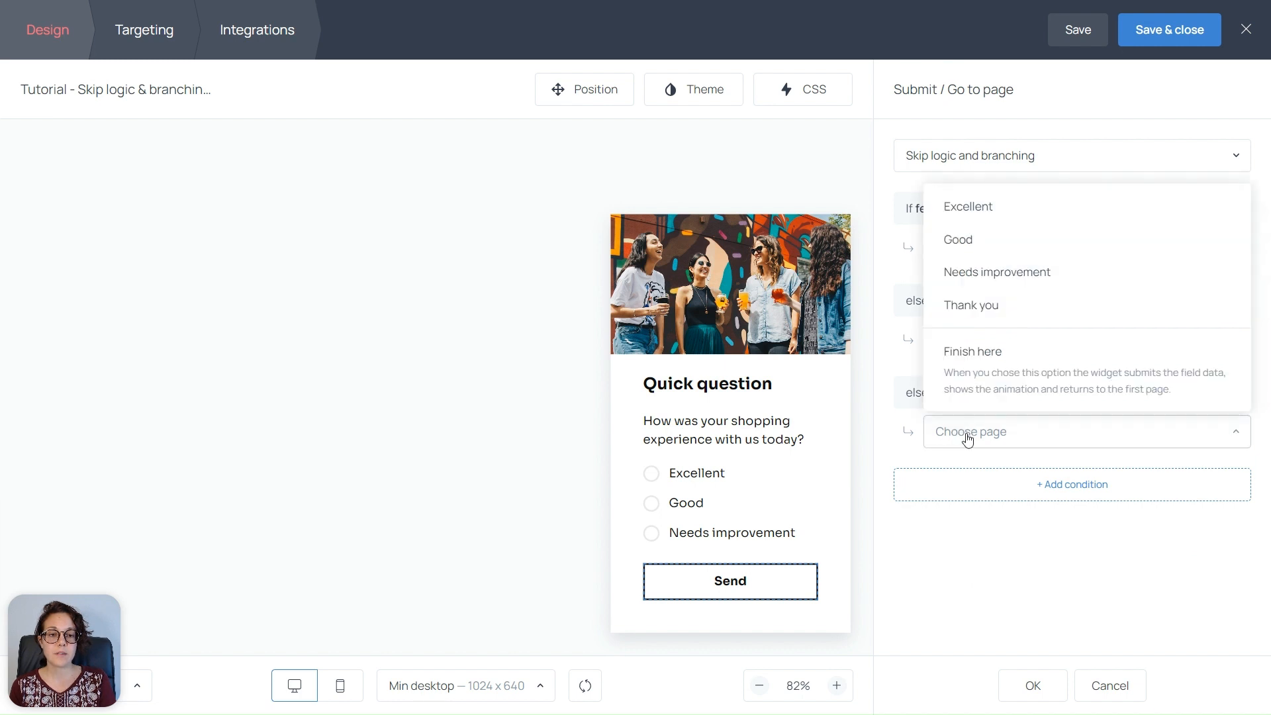
left_click(982, 272)
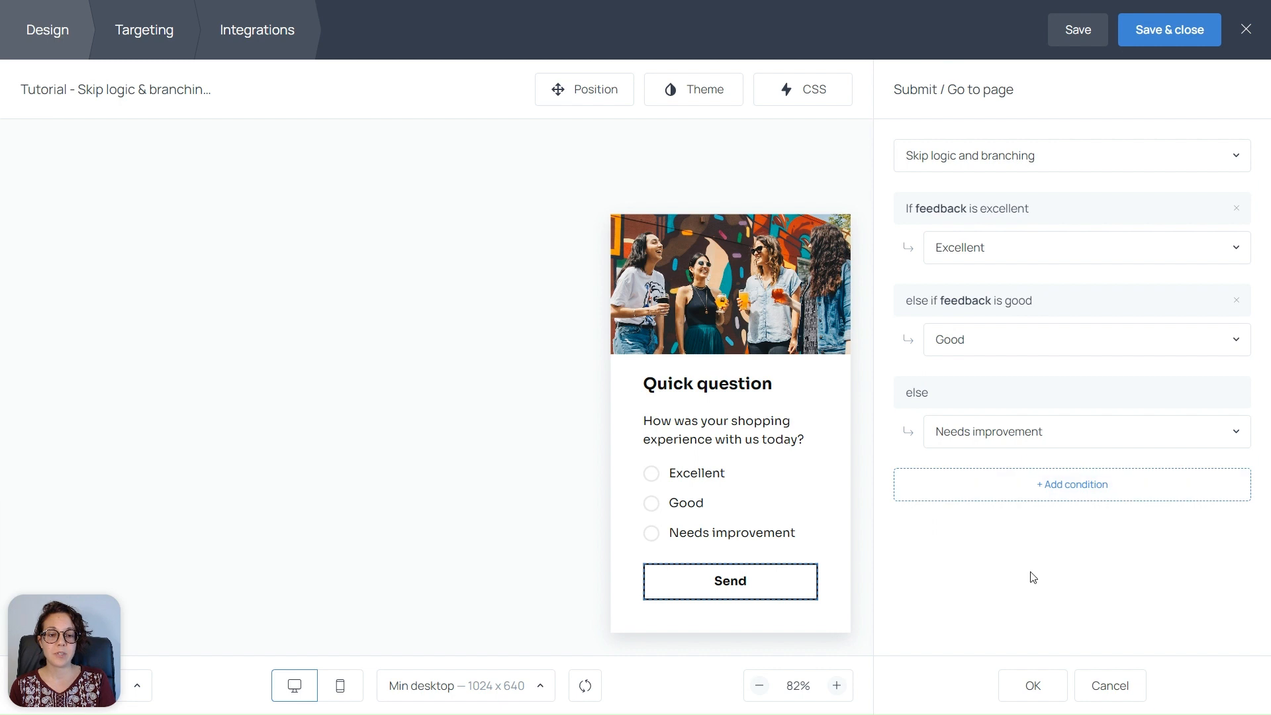
left_click(1032, 687)
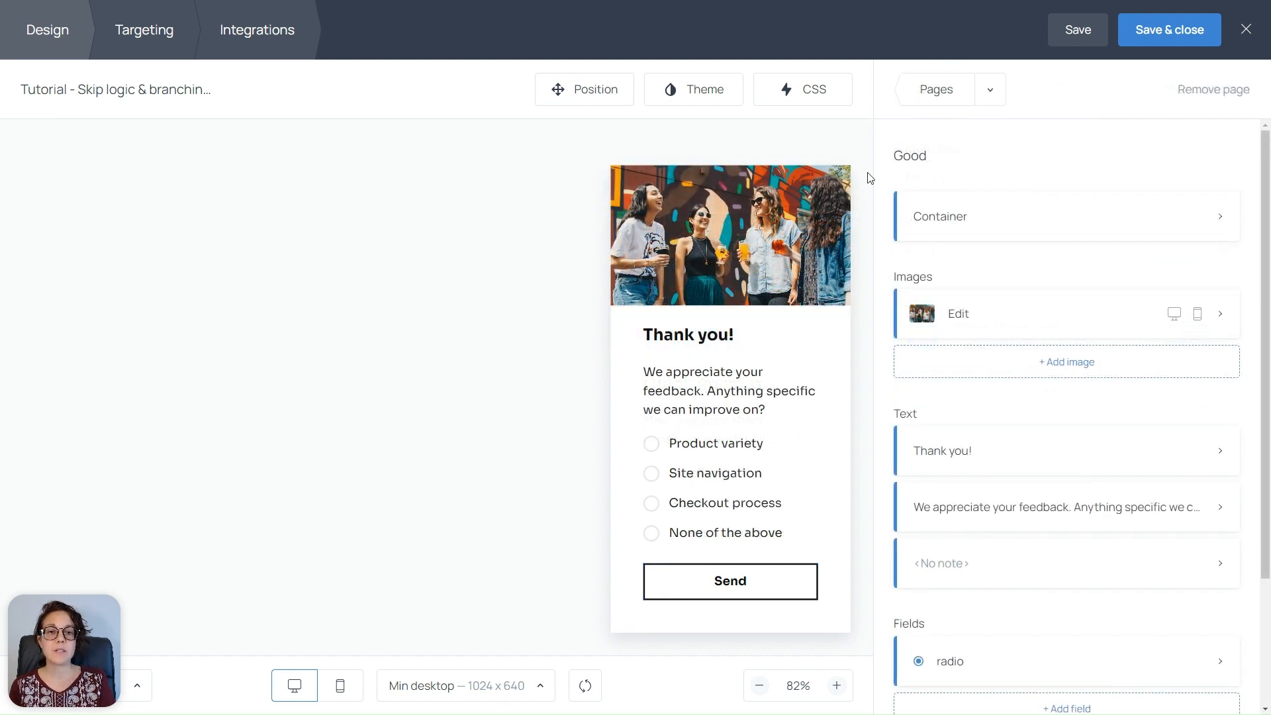
Set the Good page's Send button to Skip logic and branching with Always going to Thank you
left_click(732, 585)
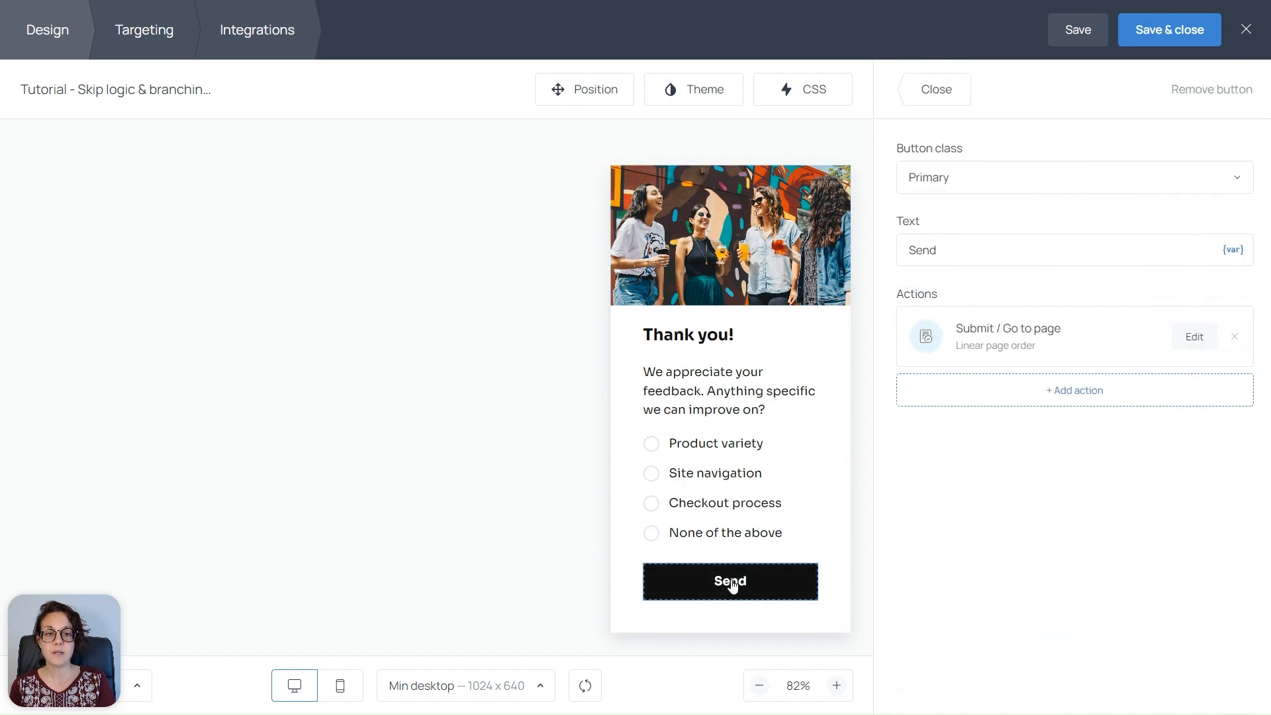
left_click(1192, 339)
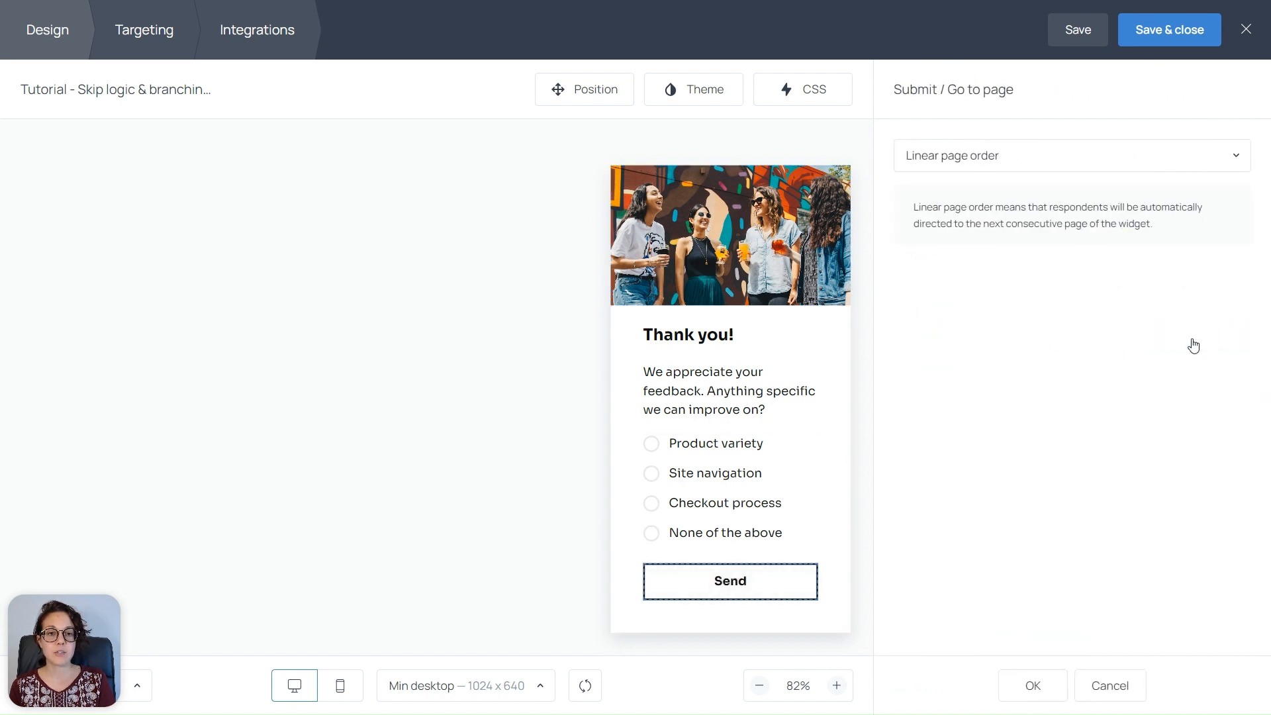
left_click(1096, 157)
left_click(1036, 305)
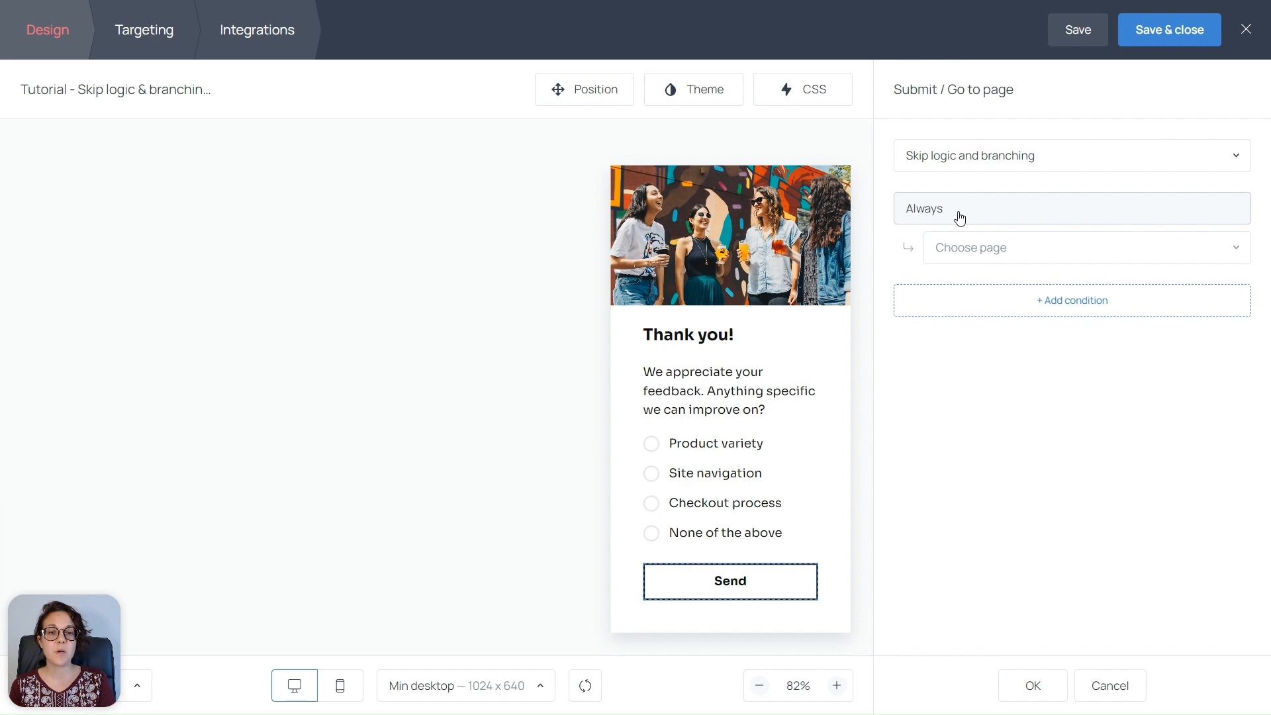
left_click(964, 250)
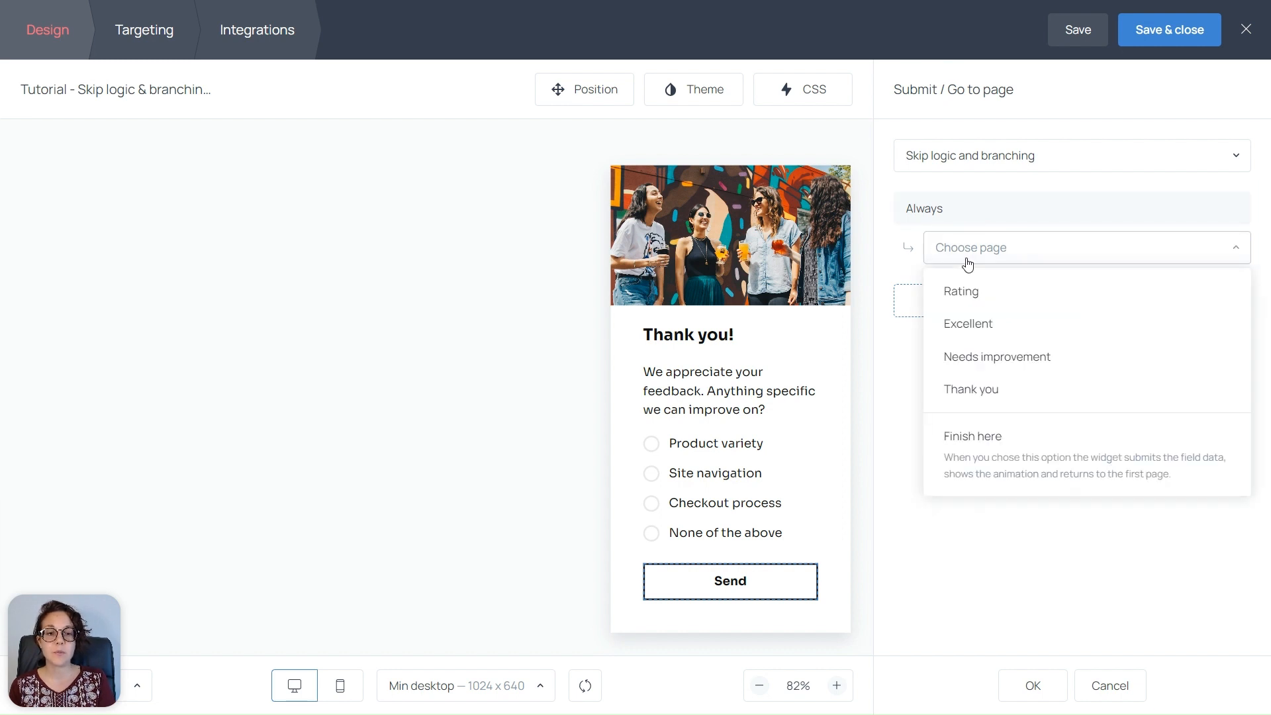
left_click(972, 391)
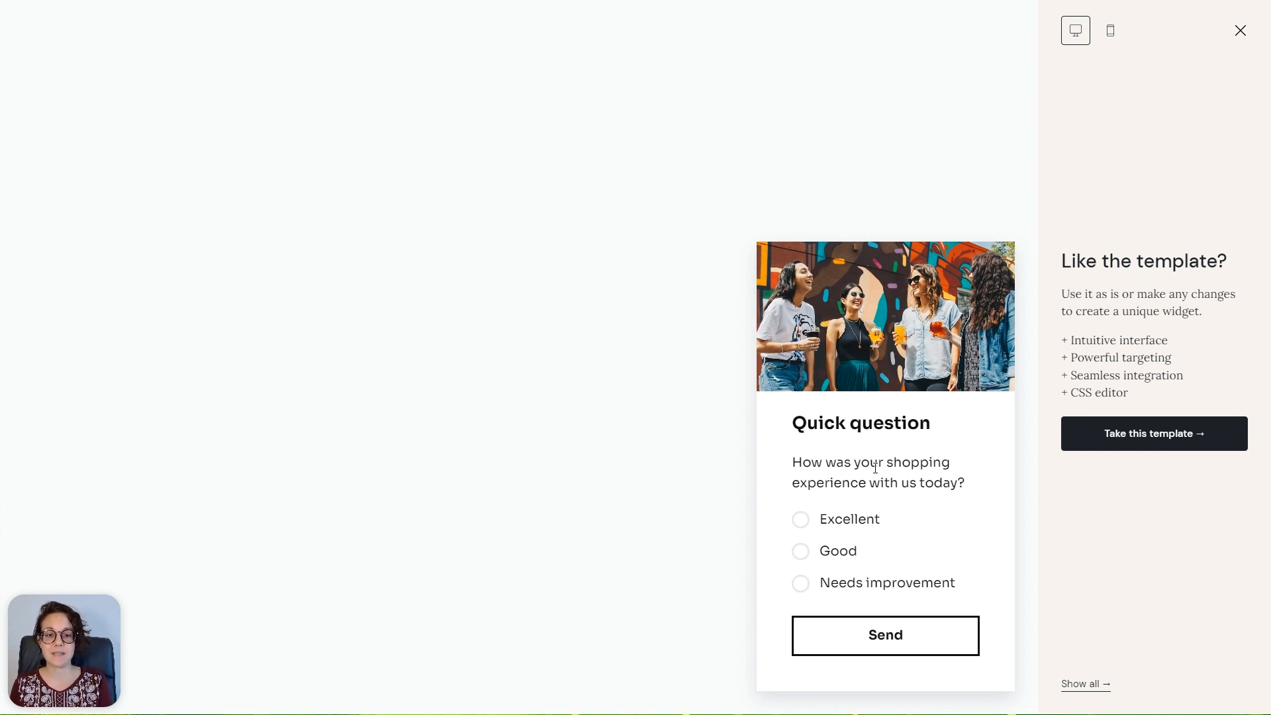
left_click(853, 519)
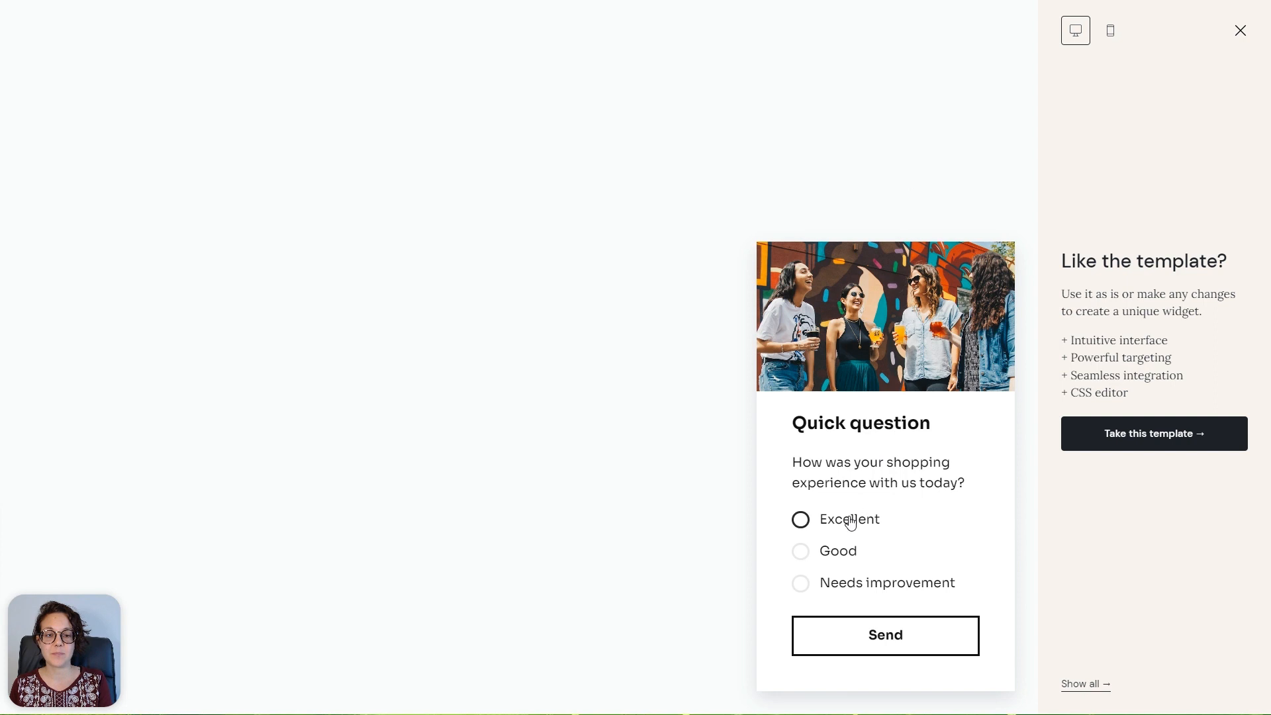
left_click(893, 638)
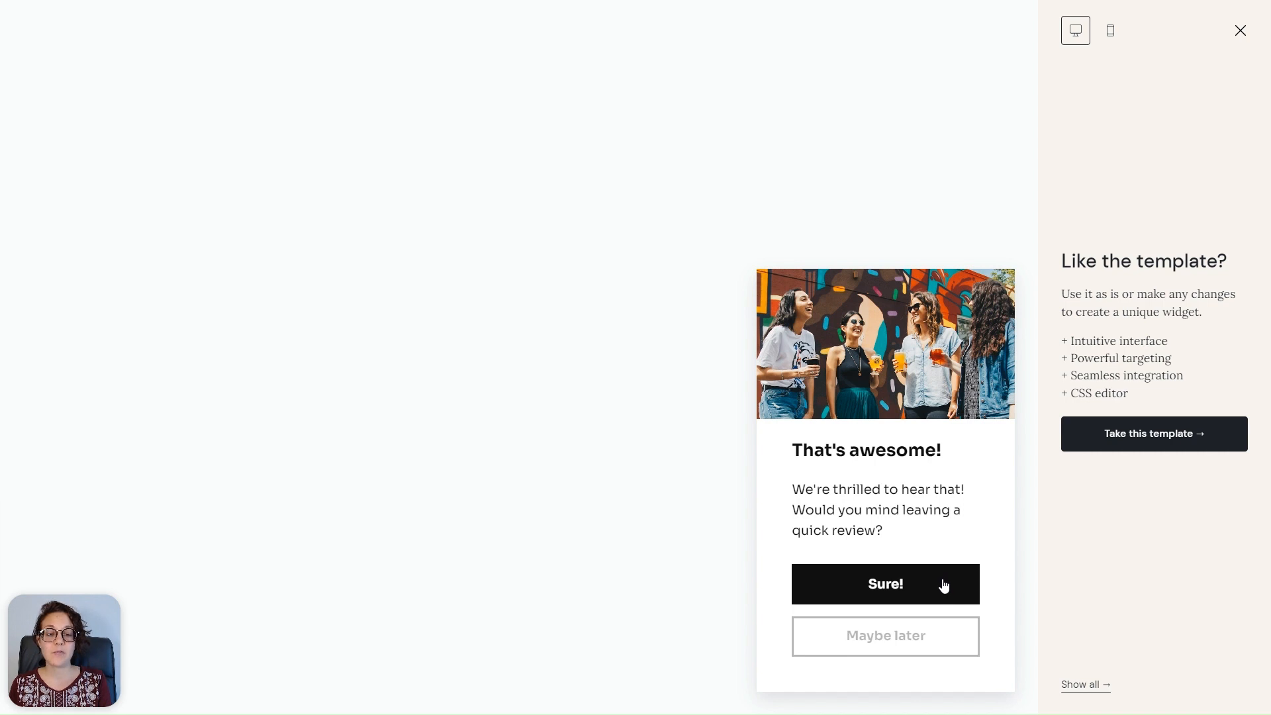
left_click(911, 641)
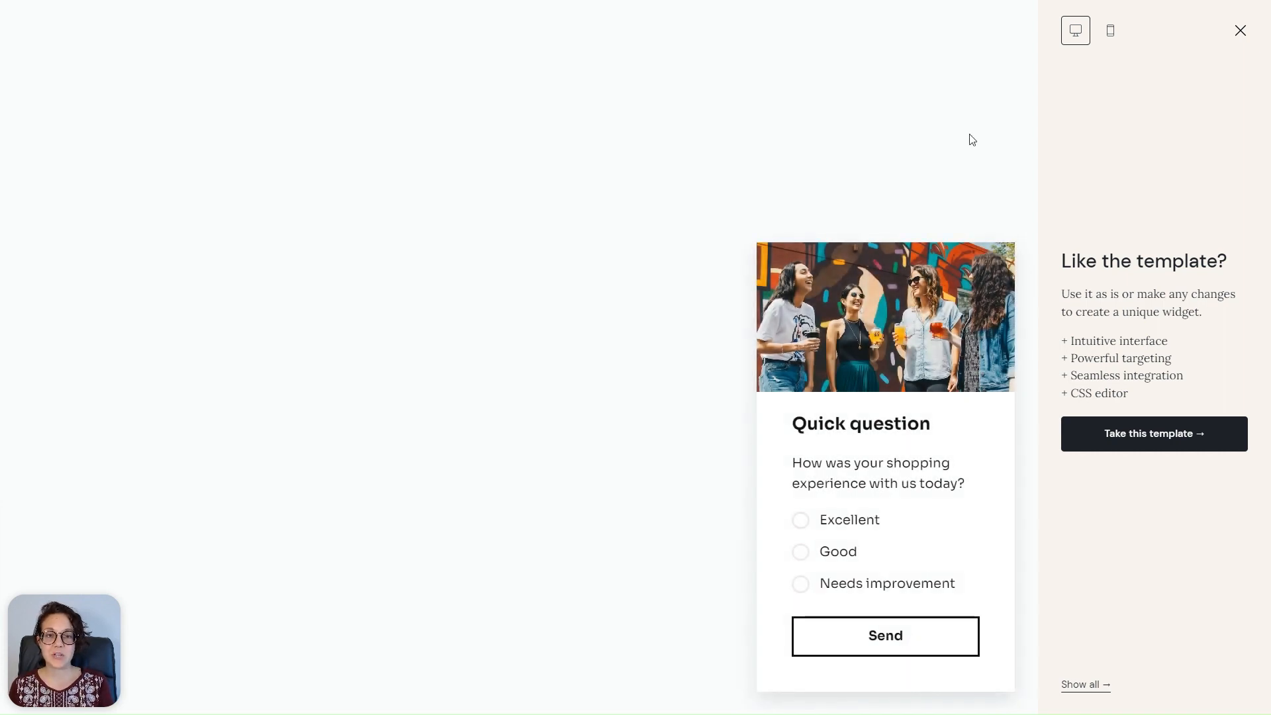
In the preview, answer Good, send it, then send the follow-up improvement question
left_click(800, 553)
left_click(896, 638)
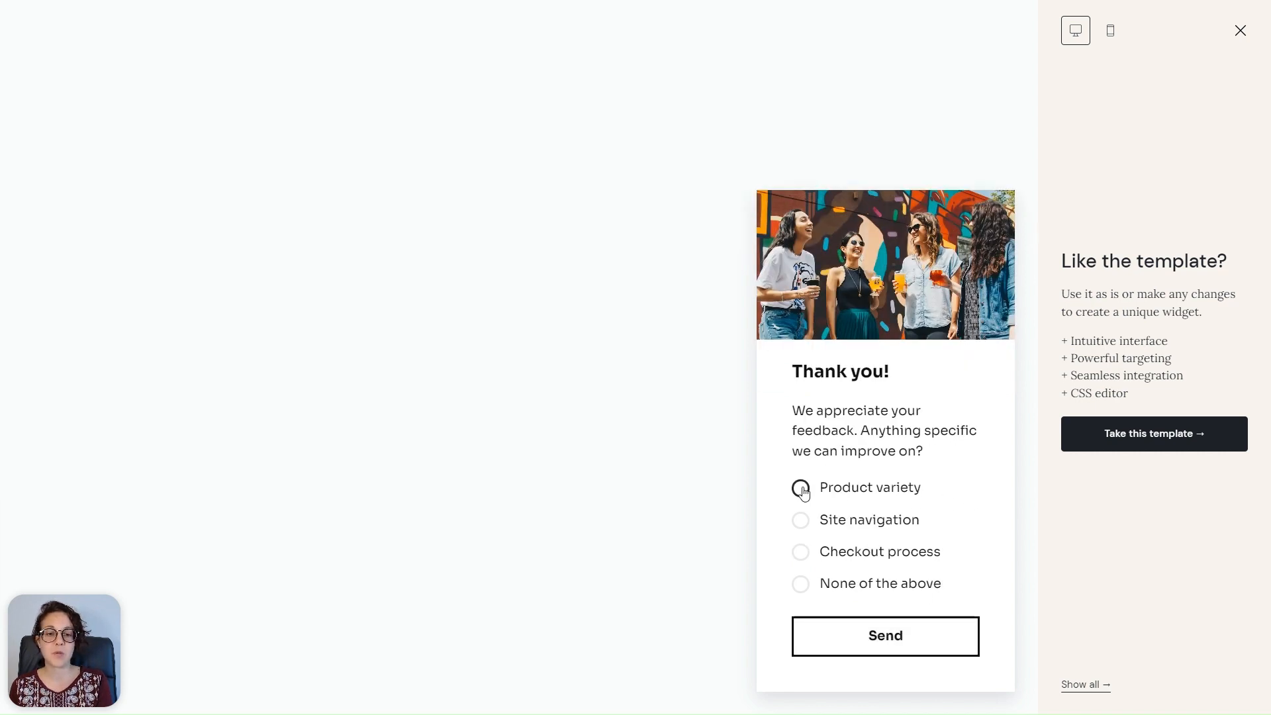
left_click(891, 634)
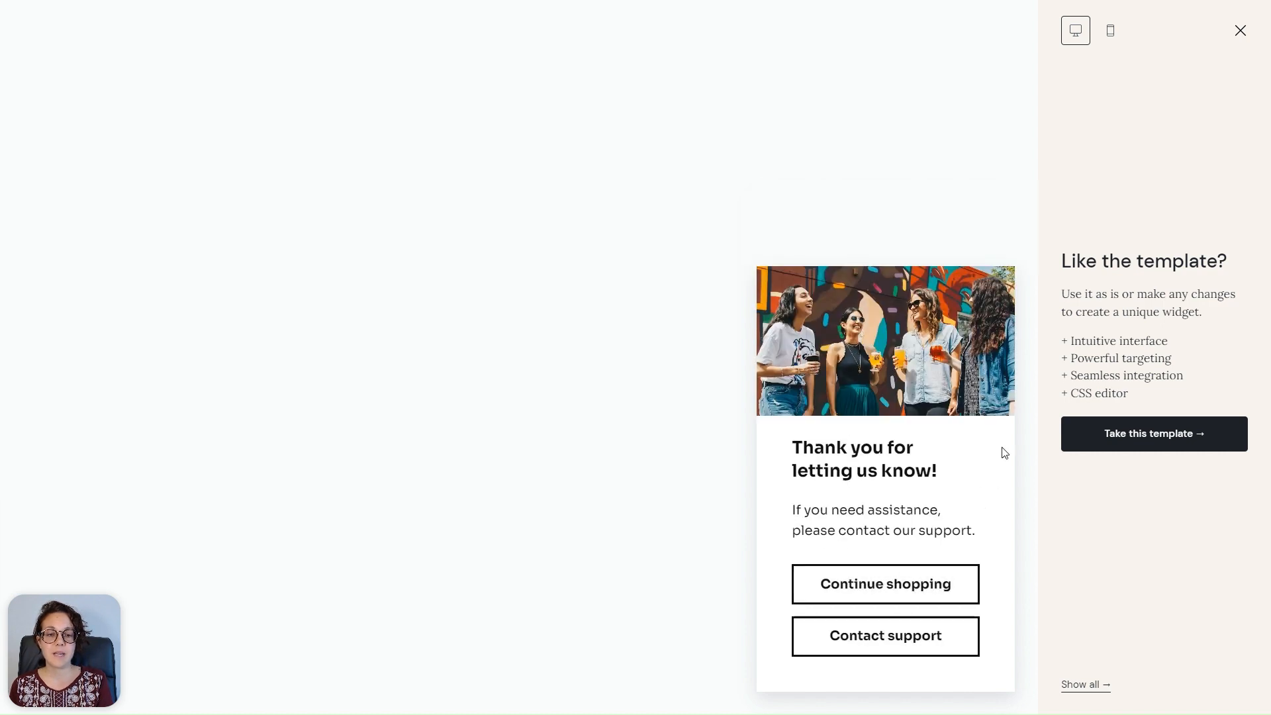